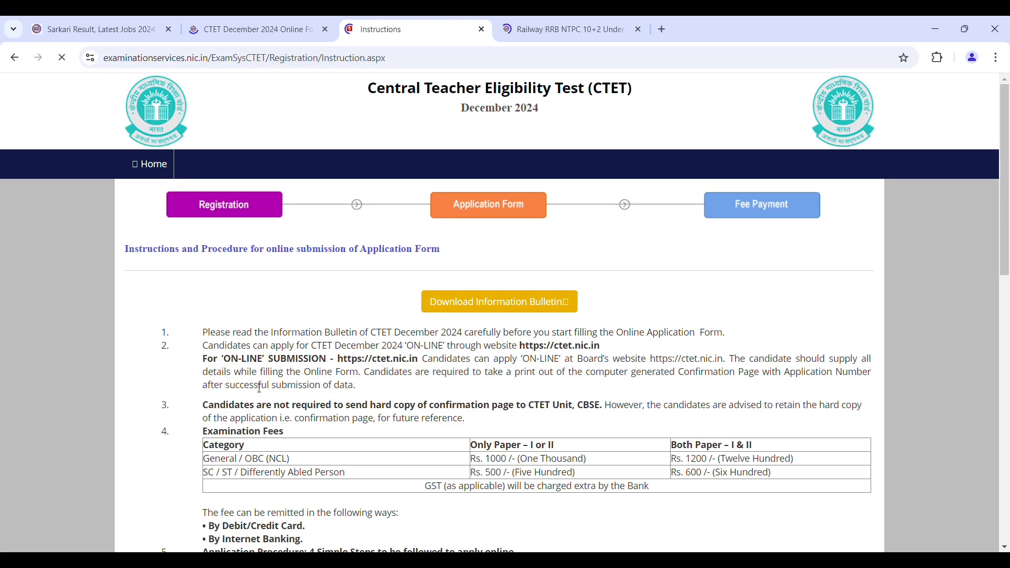
Accept the instructions declaration at the bottom of the page and proceed to the application form.
scroll(425, 350, down, 5)
scroll(425, 350, down, 7)
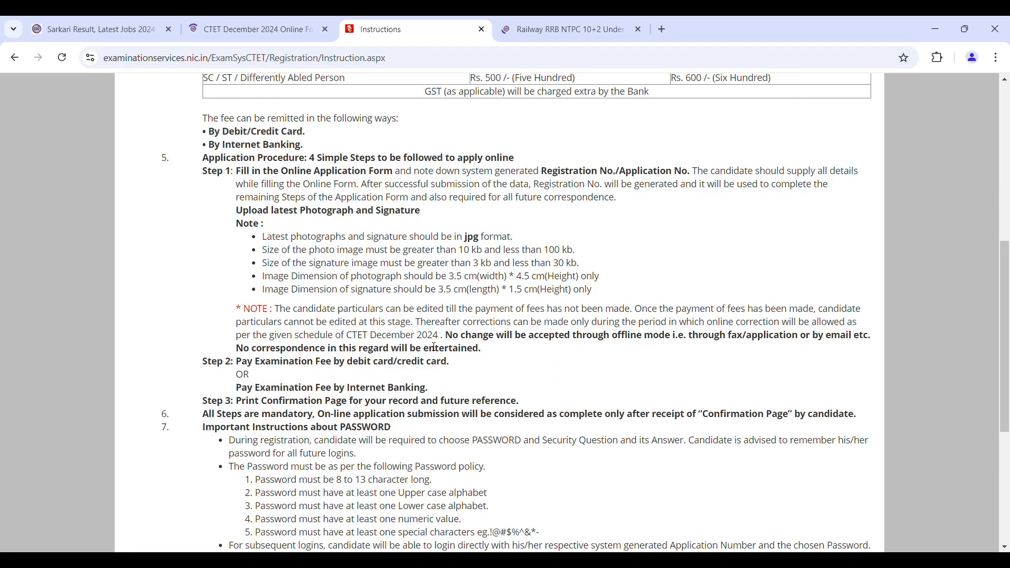
click(125, 421)
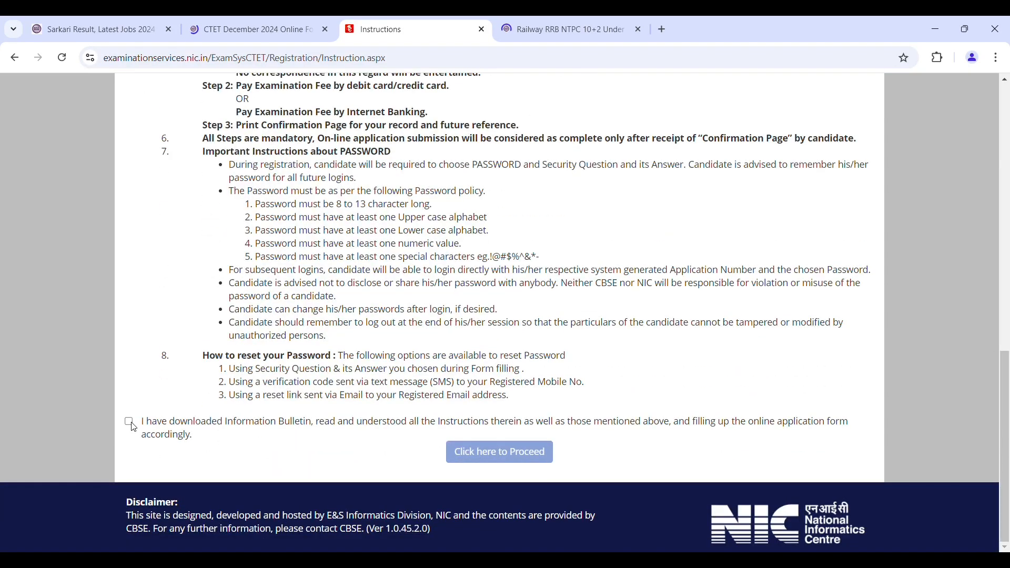
click(497, 457)
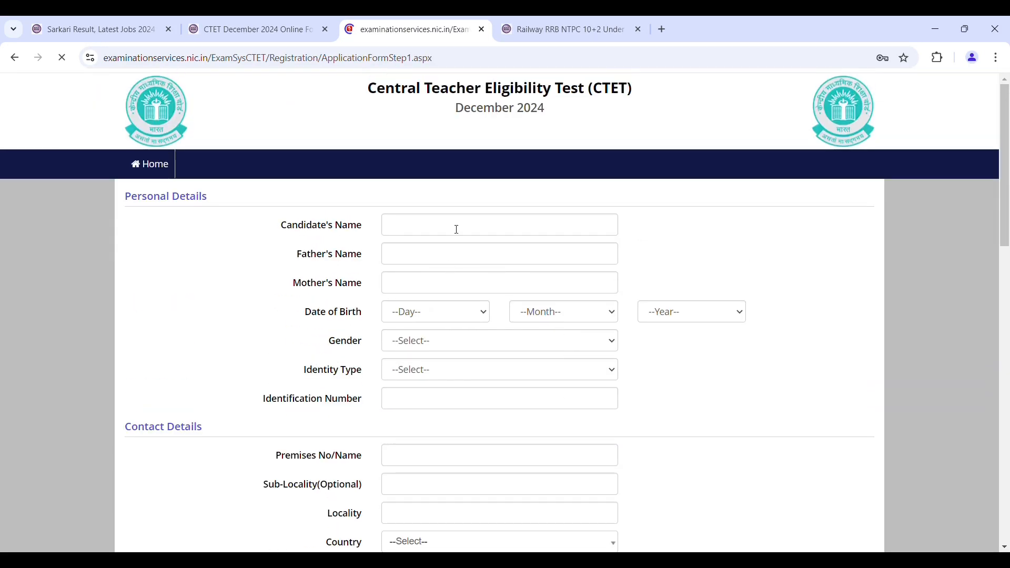
Enter the candidate's full name and the father's full name.
click(457, 229)
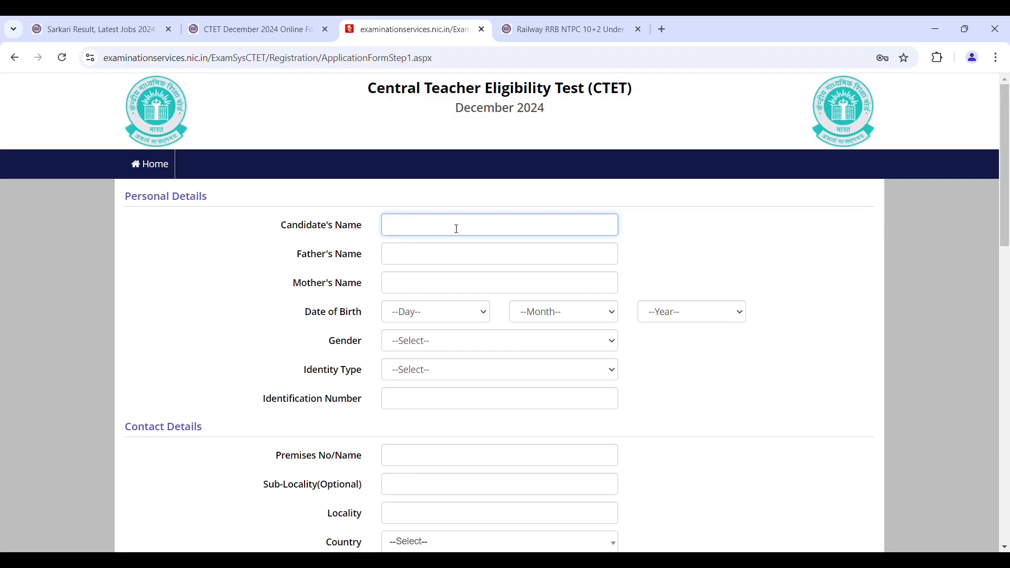
text(md)
key(BackSpace)
key(BackSpace)
text(MD)
key(BackSpace)
key(BackSpace)
key(BackSpace)
click(461, 263)
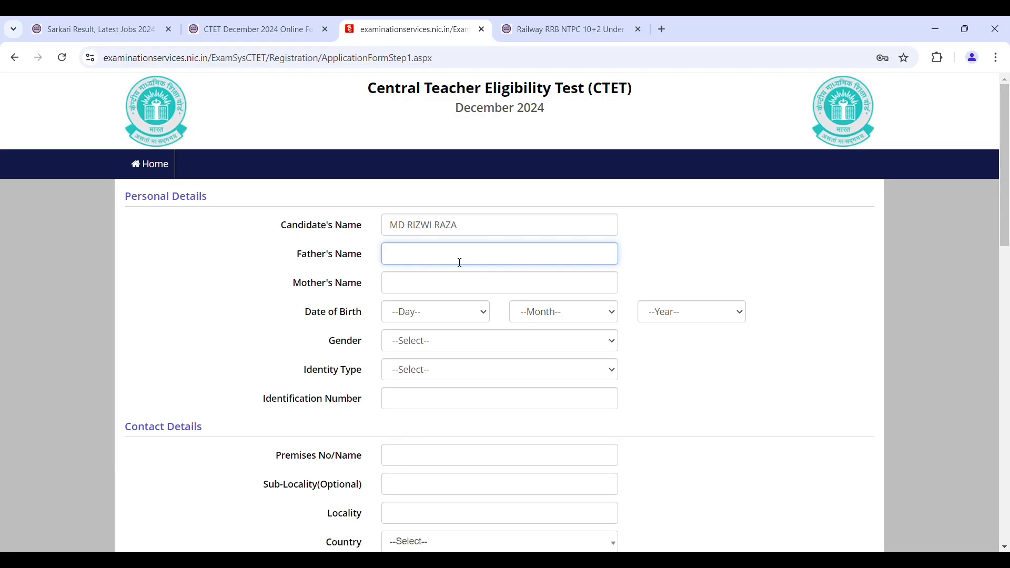
Enter the mother's name in the Mother's Name box.
click(424, 319)
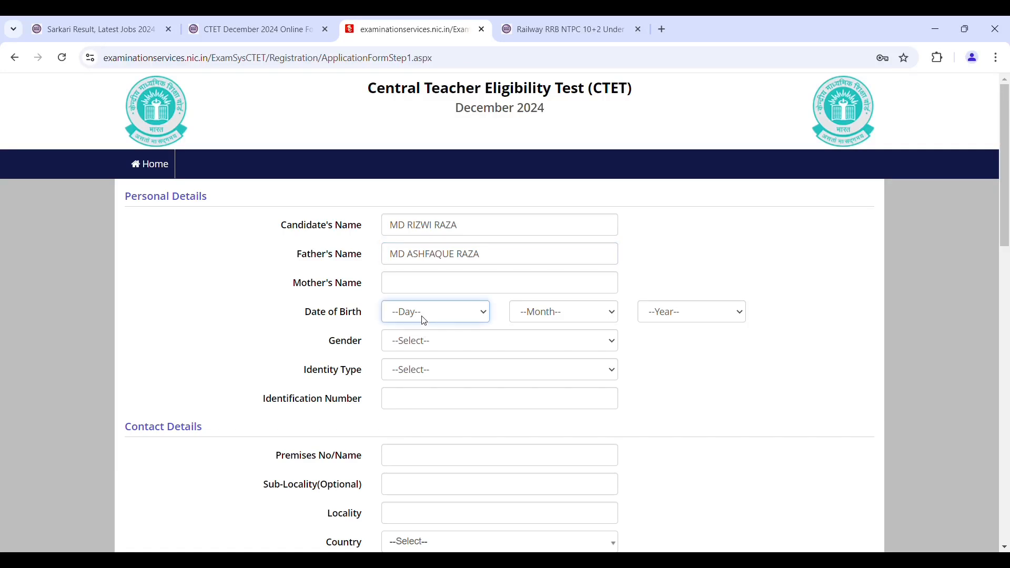
click(683, 281)
click(503, 283)
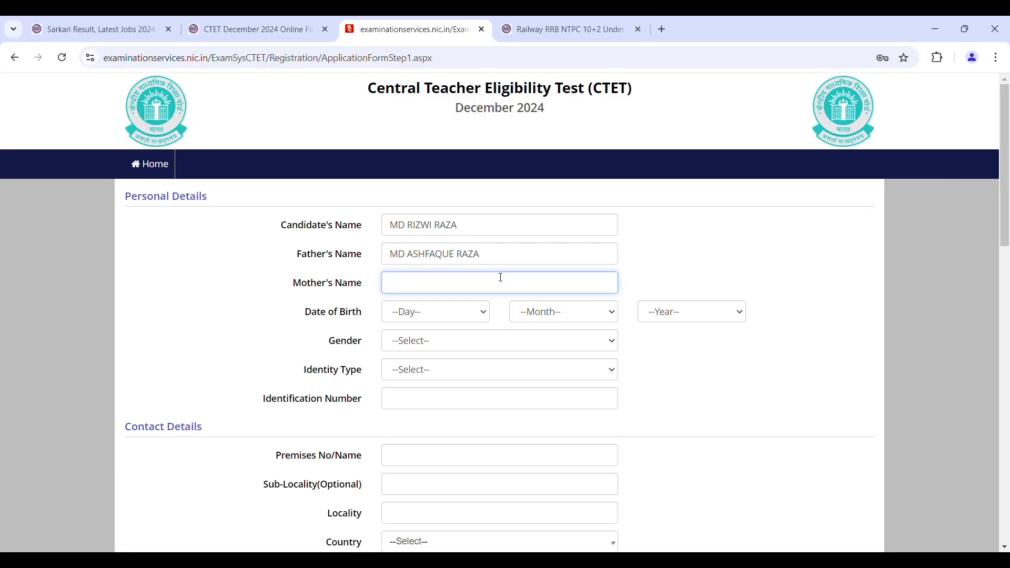
text(SHAHEEN)
key(Tab)
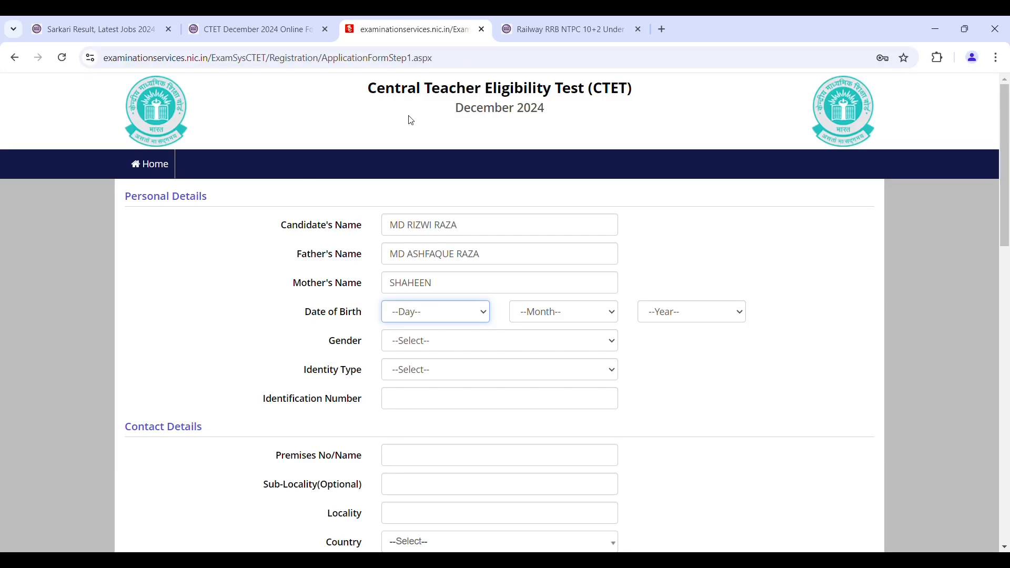
Set the date of birth to 05 January 2000 and the gender to Male.
text(05)
key(Tab)
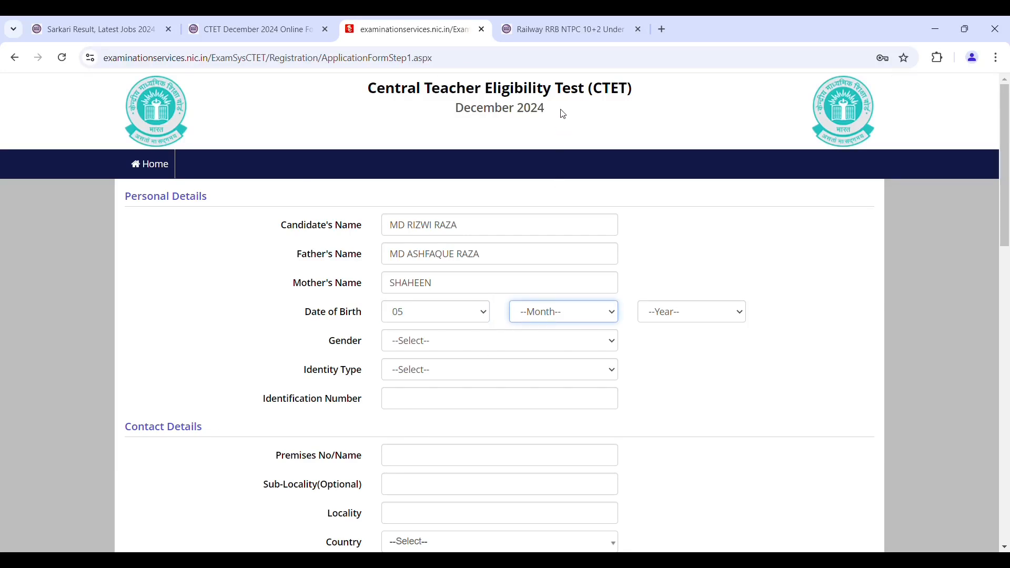
key(Down)
key(Tab)
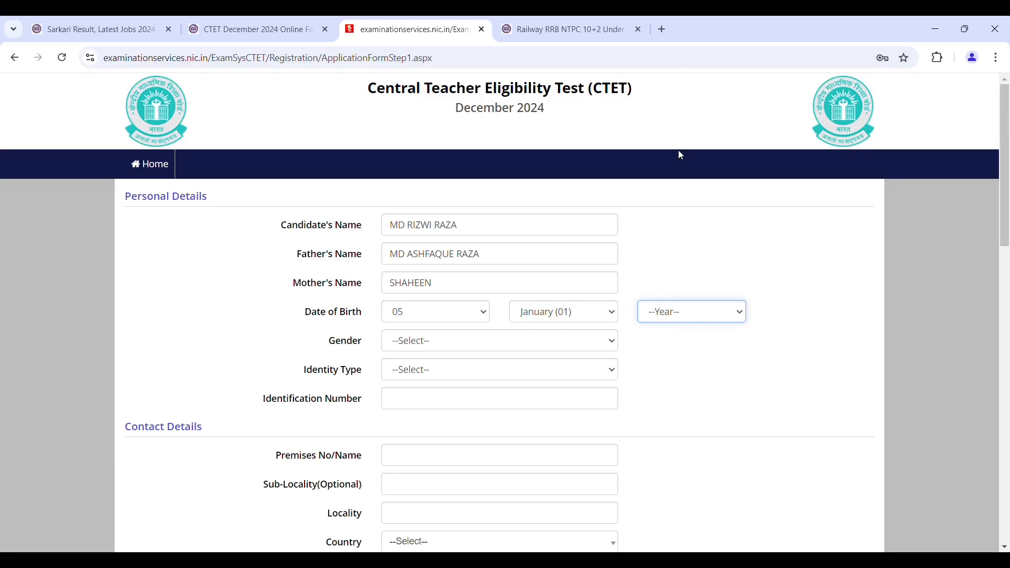
text(2000)
key(Tab)
key(Down)
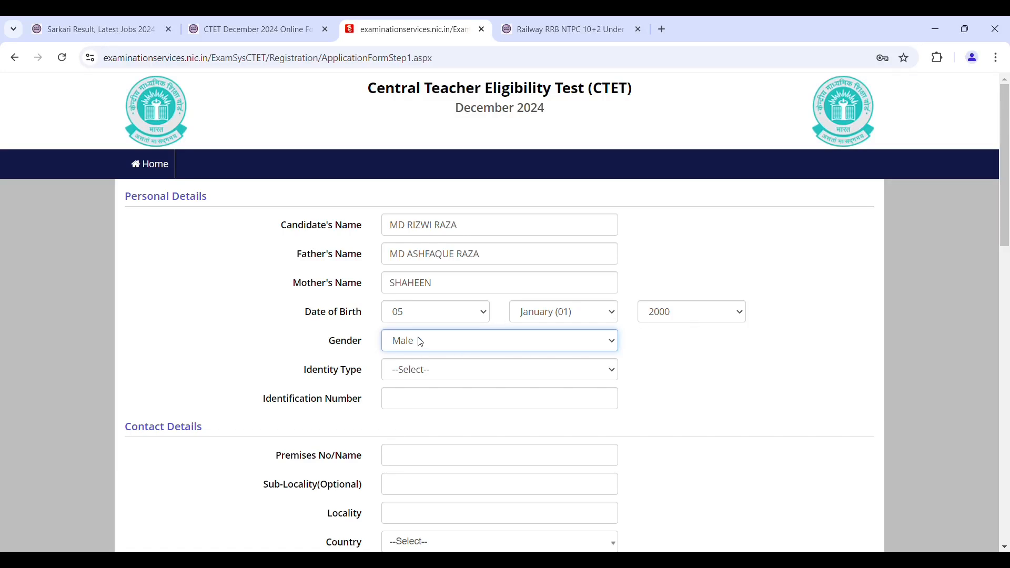
Choose 'Any Other Valid Govt Identity with photograph' and enter the identity number.
key(Tab)
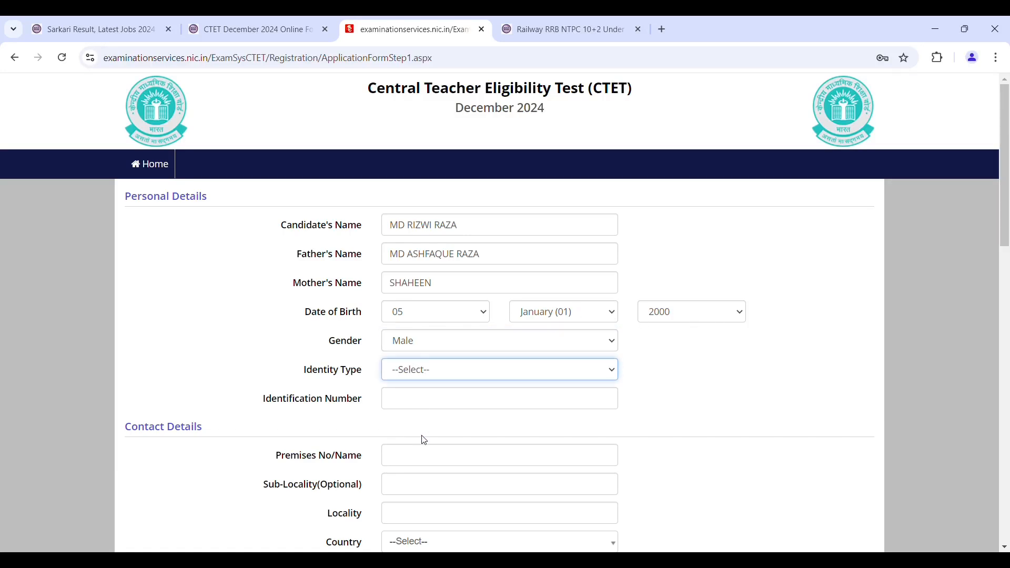
key(Down)
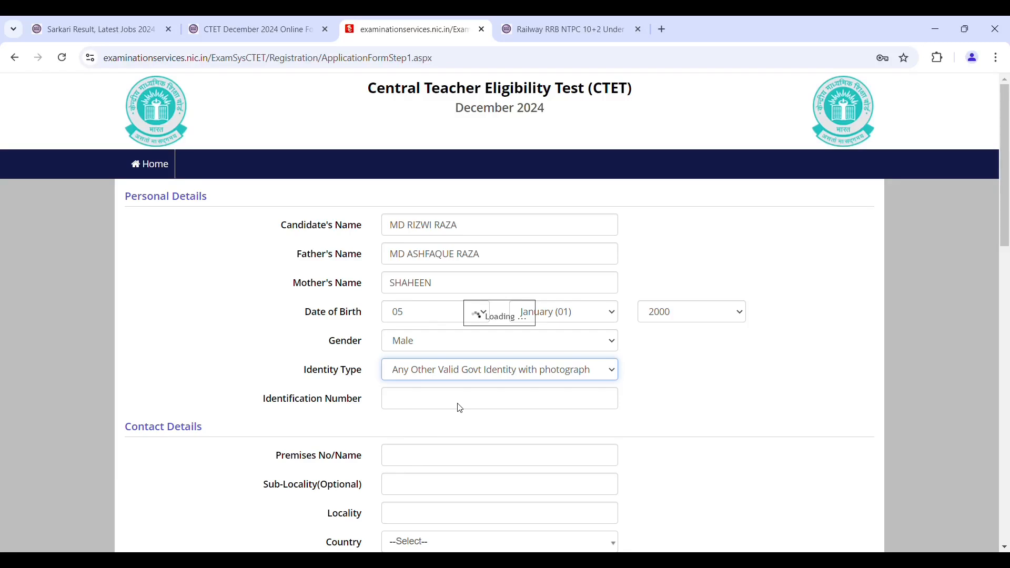
click(476, 408)
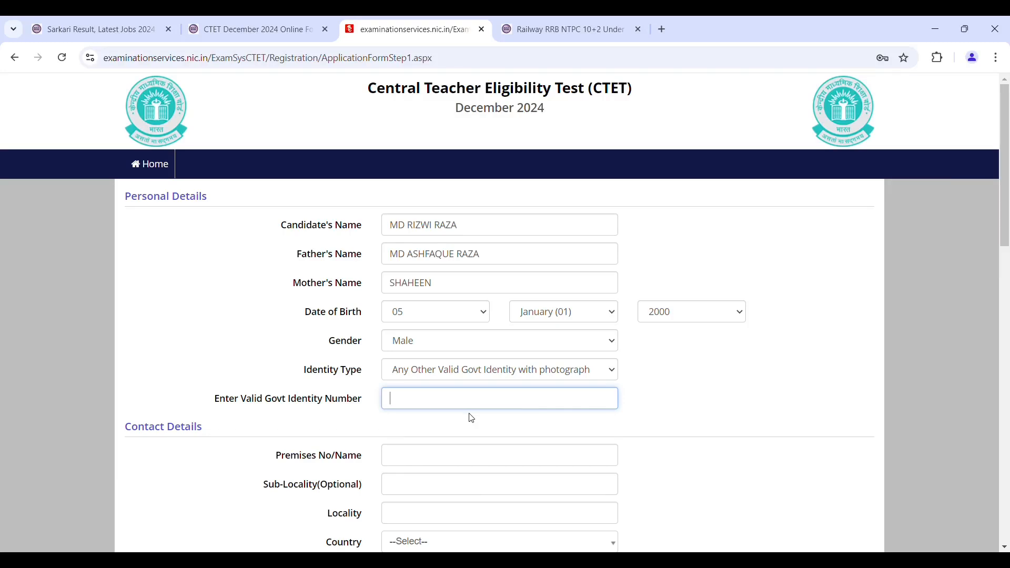
scroll(471, 418, down, 2)
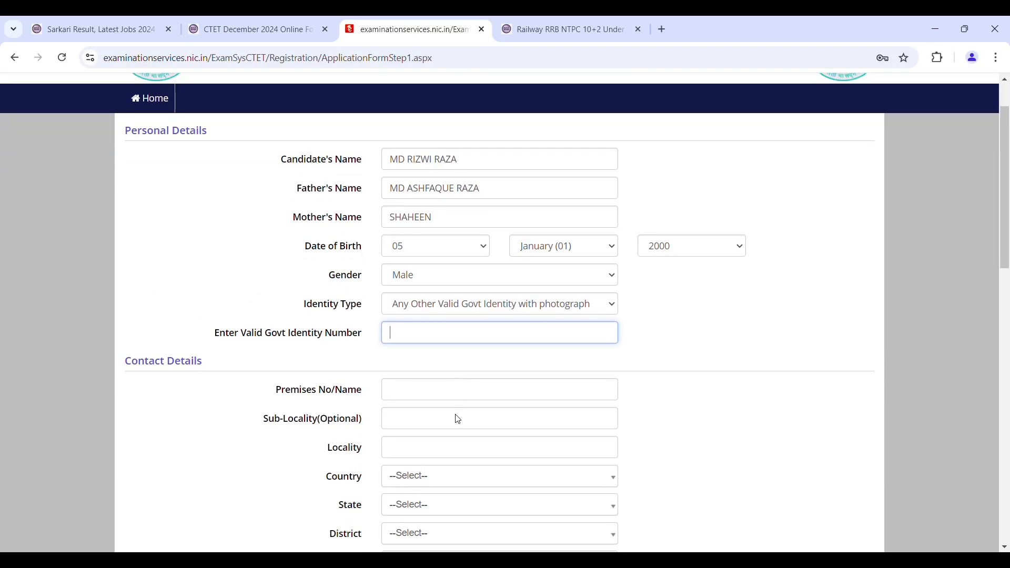
scroll(473, 368, up, 2)
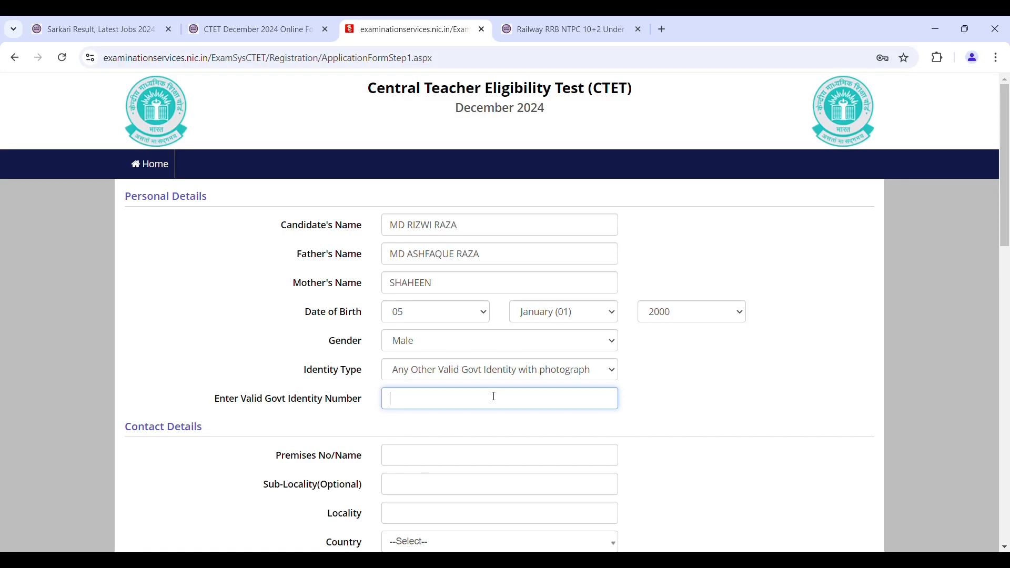
click(423, 406)
click(434, 406)
Enter the village, post office and police station address in Premises No/Name.
scroll(469, 407, down, 2)
click(464, 323)
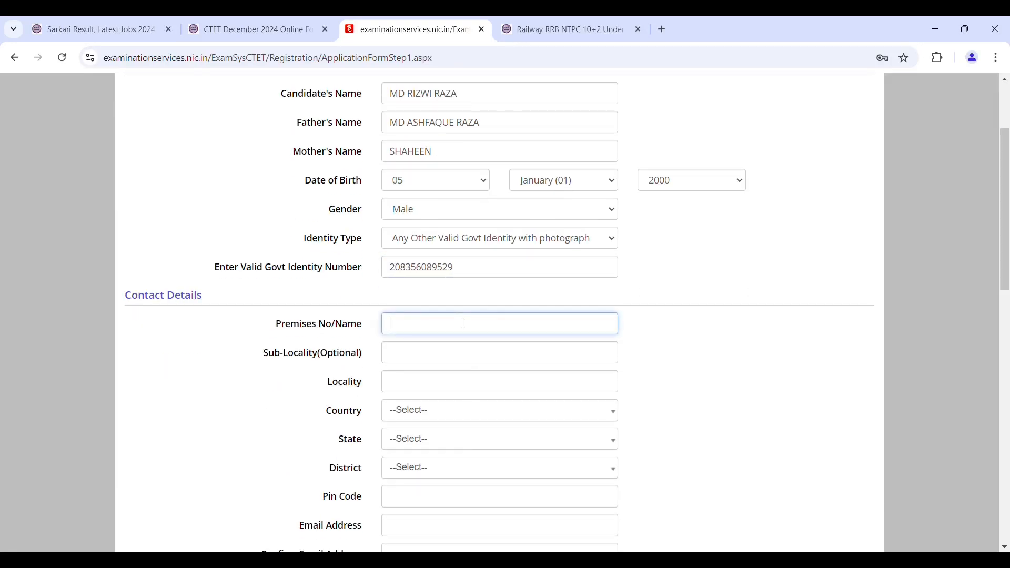
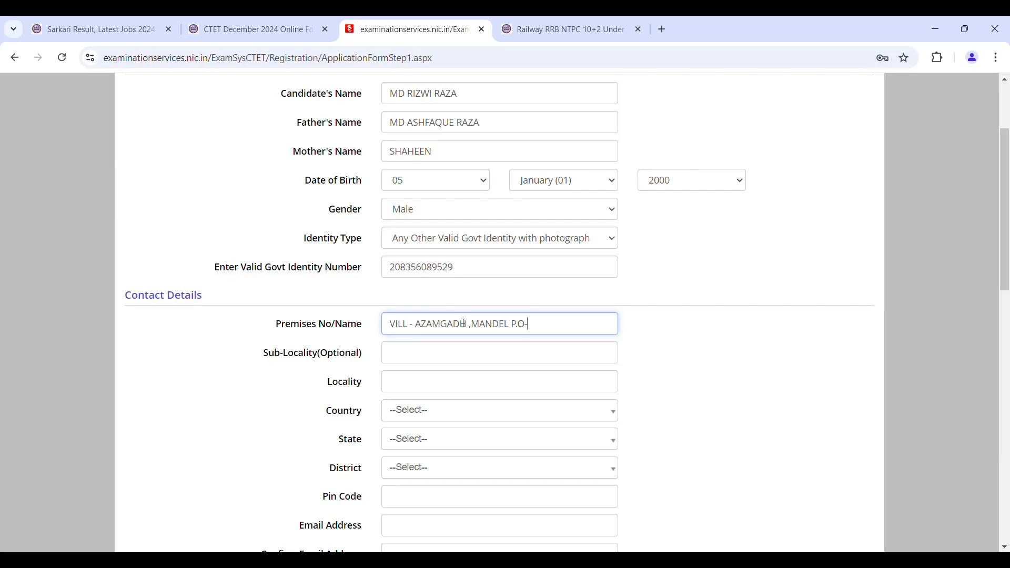
click(442, 380)
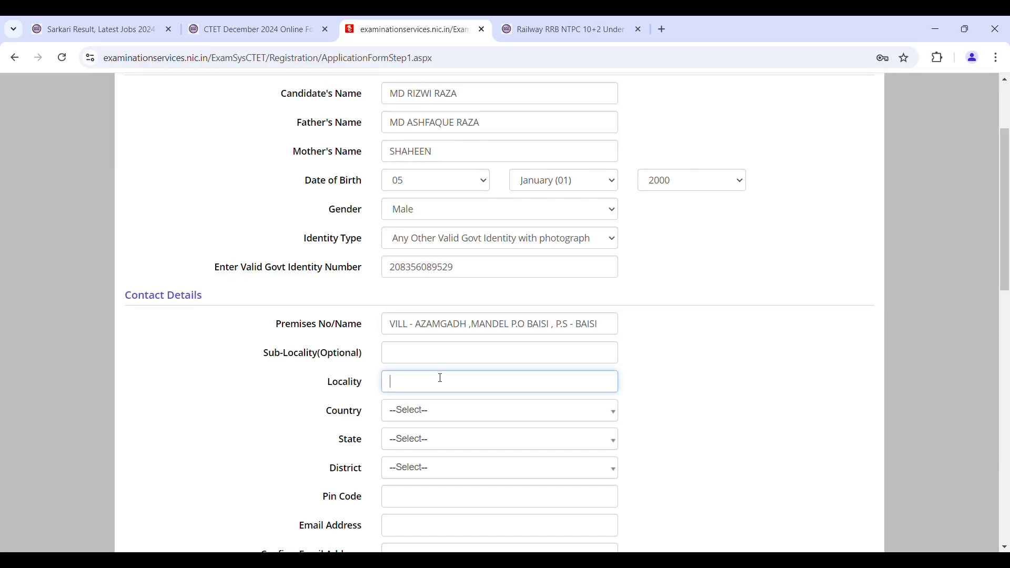
Enter the locality, then set the country to India and the state to BIHAR.
text(BAISI)
click(449, 412)
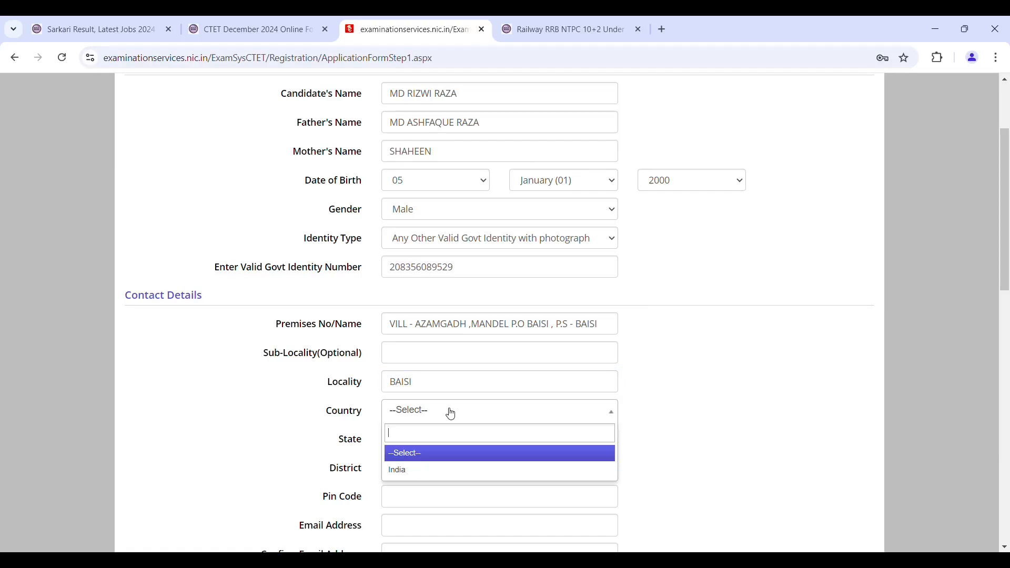
click(451, 470)
scroll(455, 467, down, 4)
click(460, 242)
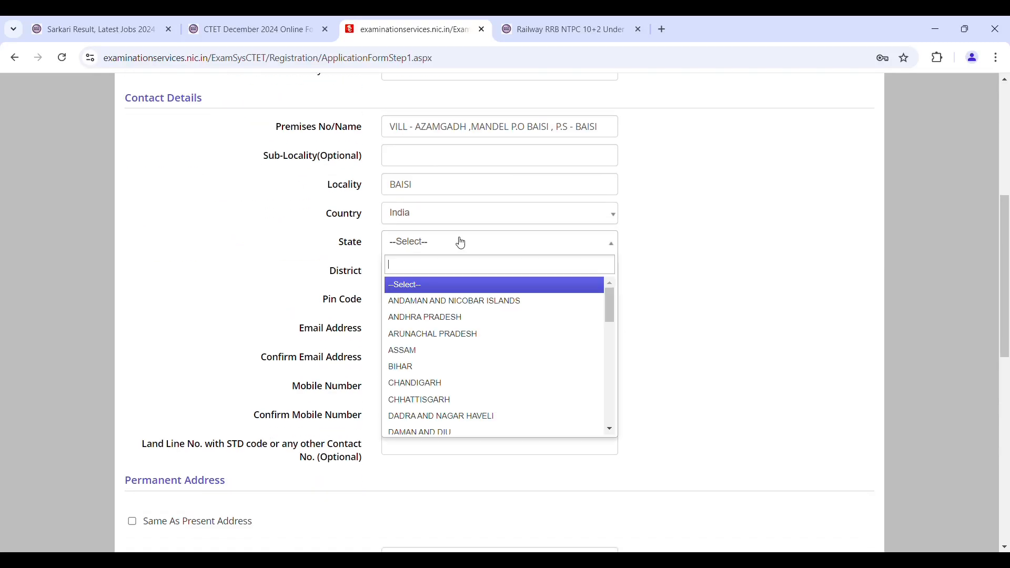
click(455, 366)
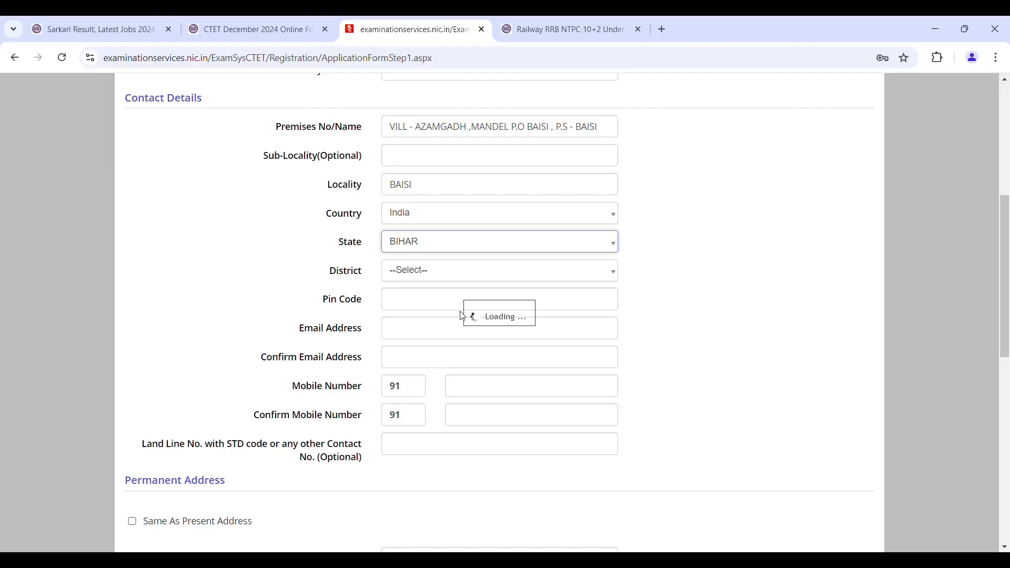
Choose PURNIA as the district and enter the pin code.
click(470, 272)
scroll(454, 360, down, 9)
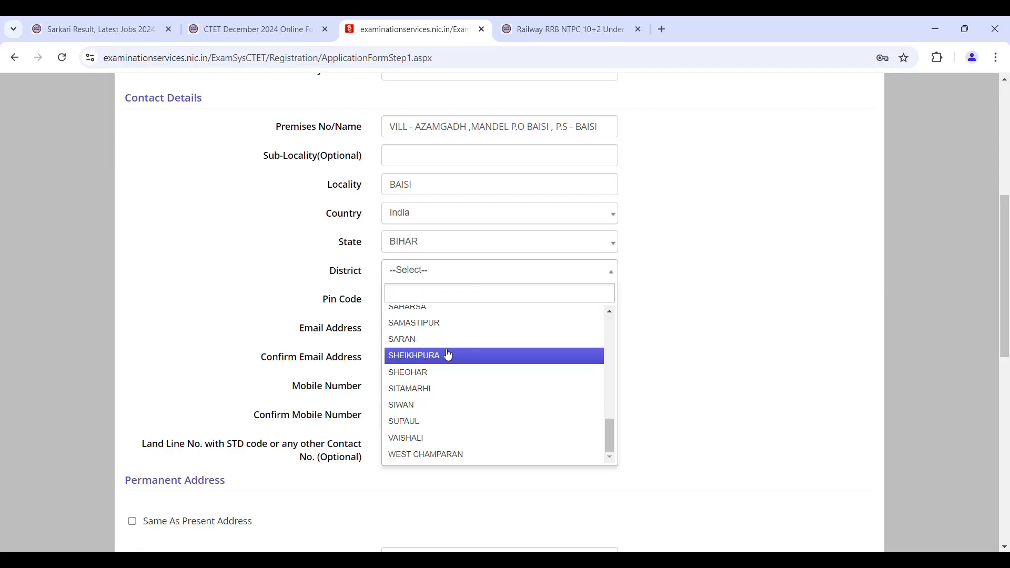
scroll(433, 378, up, 2)
click(432, 351)
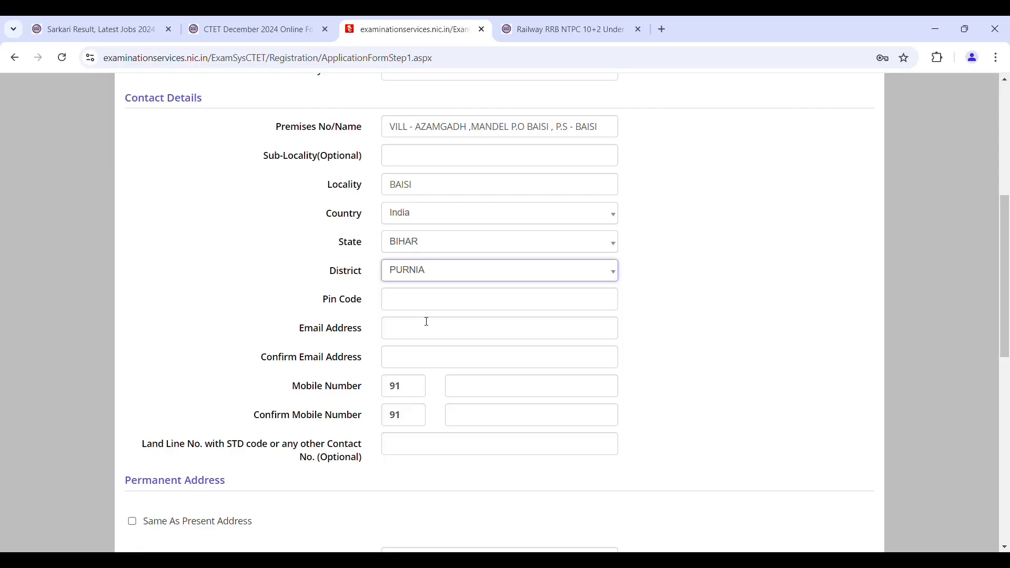
click(468, 311)
text(8543)
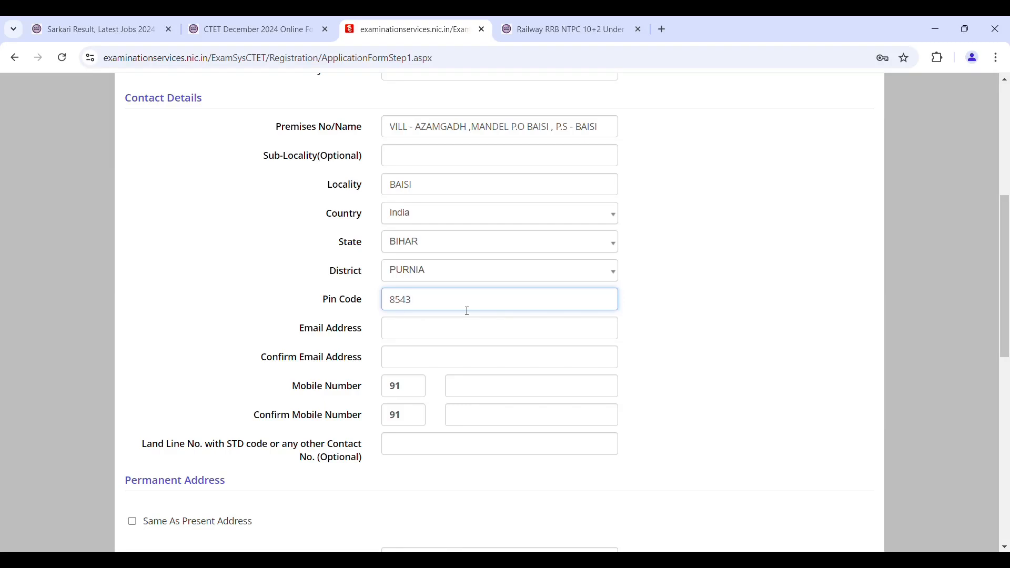
text(15)
click(414, 329)
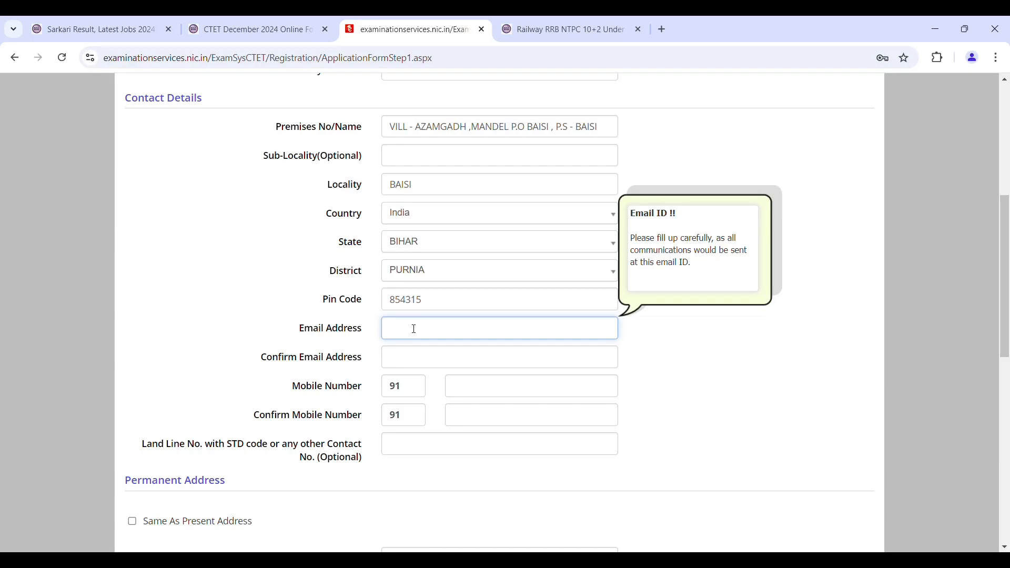
Enter the applicant's e-mail address and type it again to confirm.
click(424, 356)
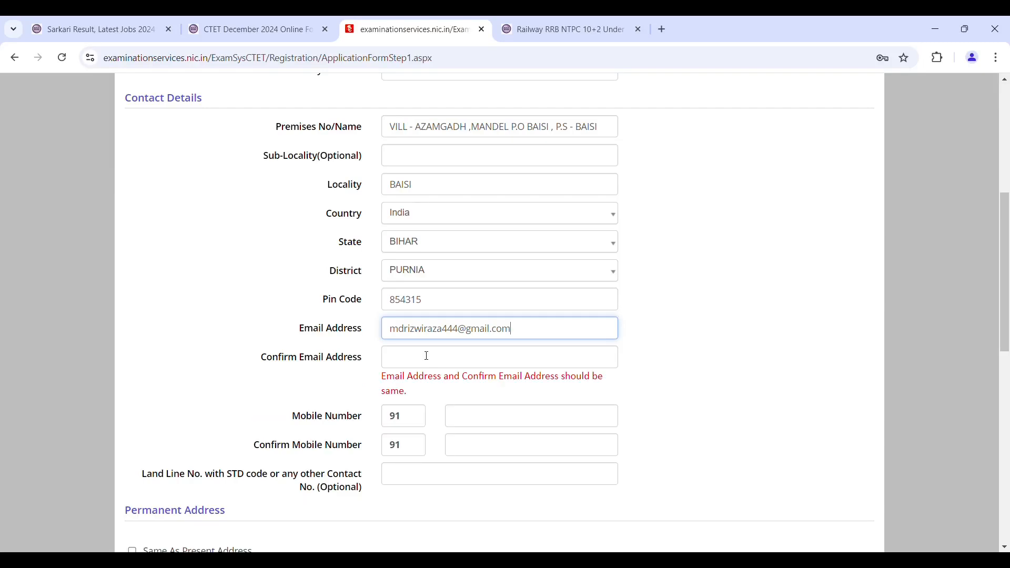
click(432, 358)
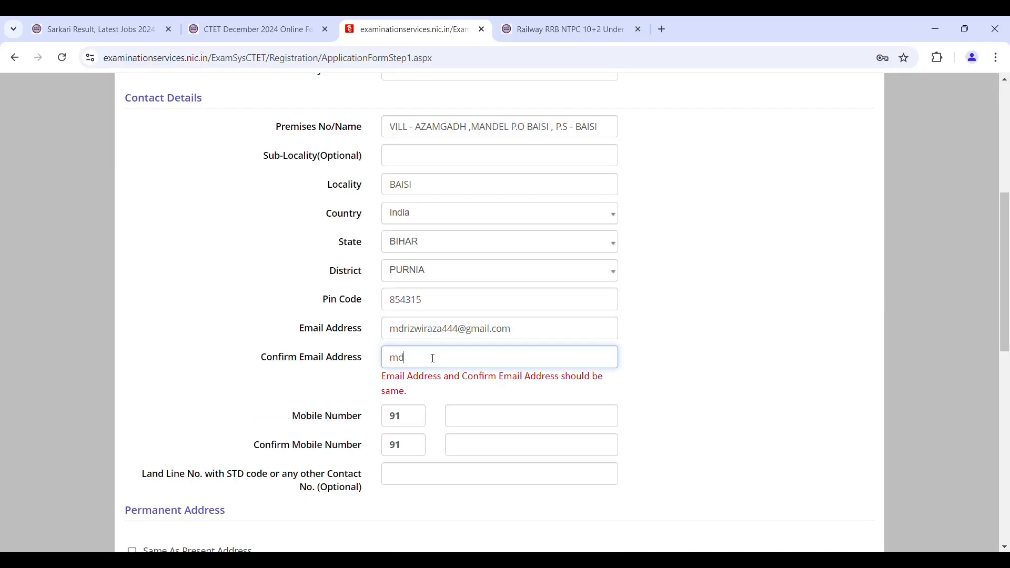
Enter the applicant's mobile number in Mobile Number and Confirm Mobile Number.
click(667, 335)
click(495, 392)
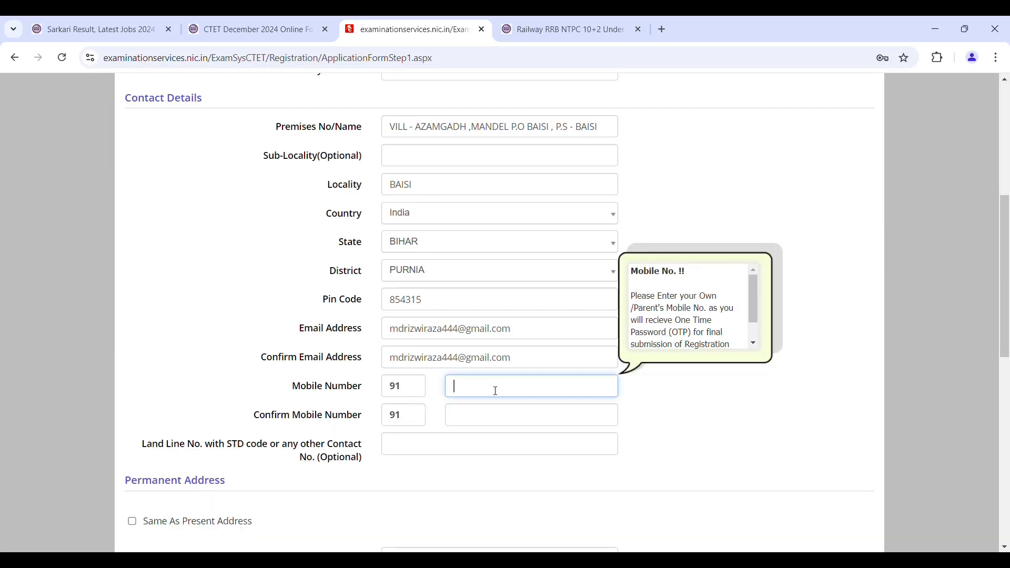
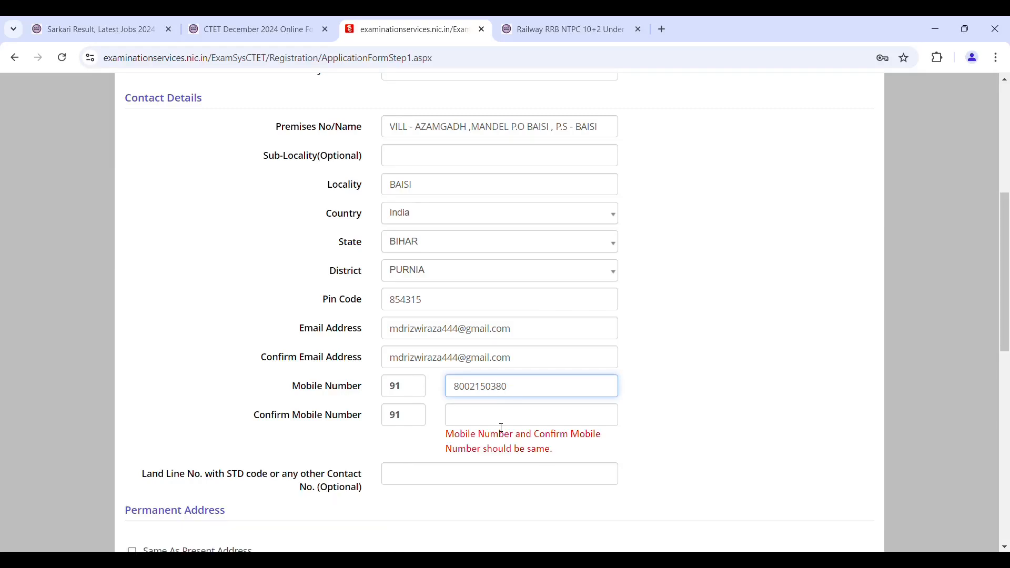
key(Tab)
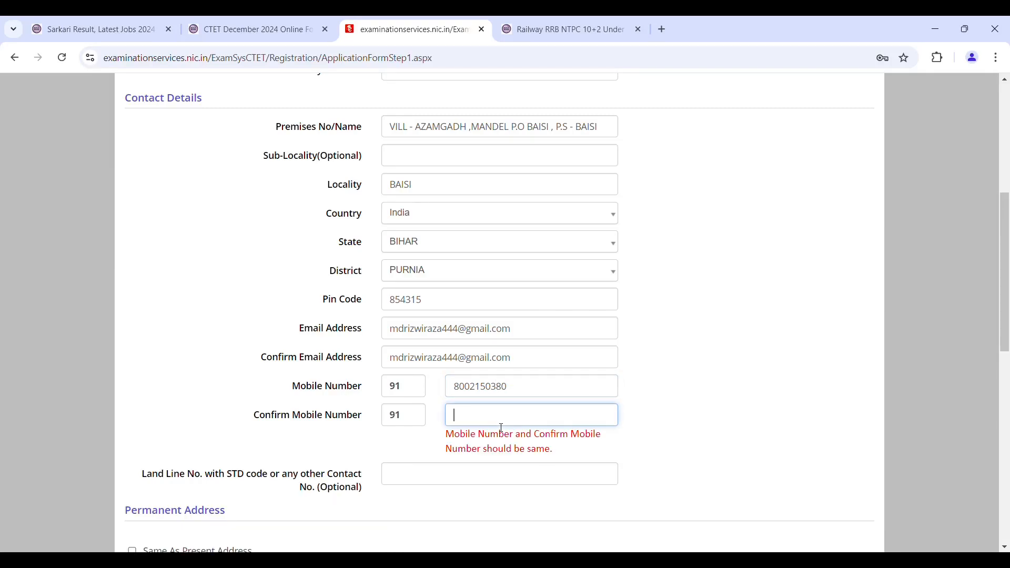
Make the permanent address the same as the present address.
click(783, 414)
scroll(536, 401, down, 4)
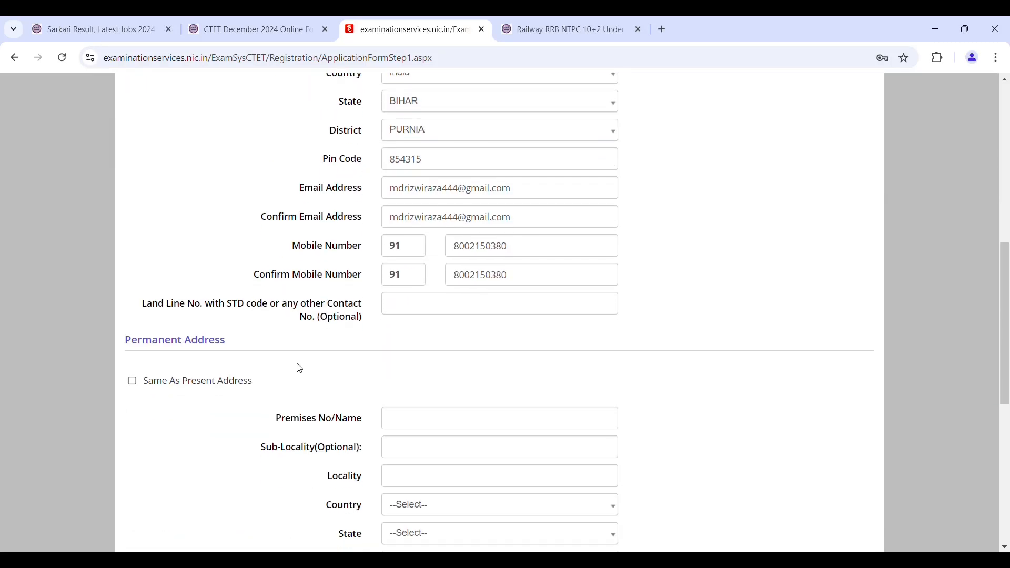
click(132, 325)
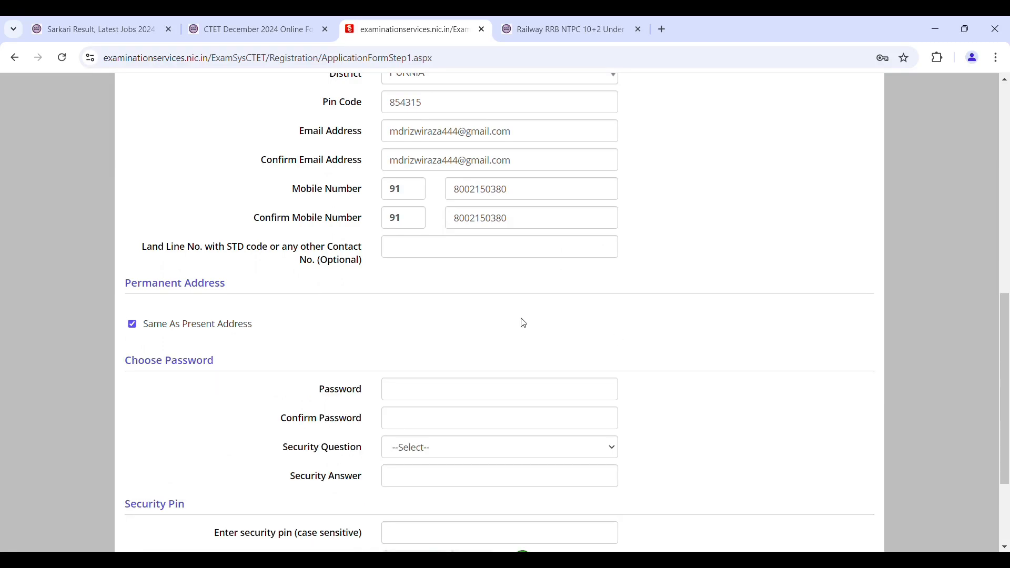
scroll(526, 321, down, 3)
Replace the autofilled password with a new account password and confirm it.
click(494, 244)
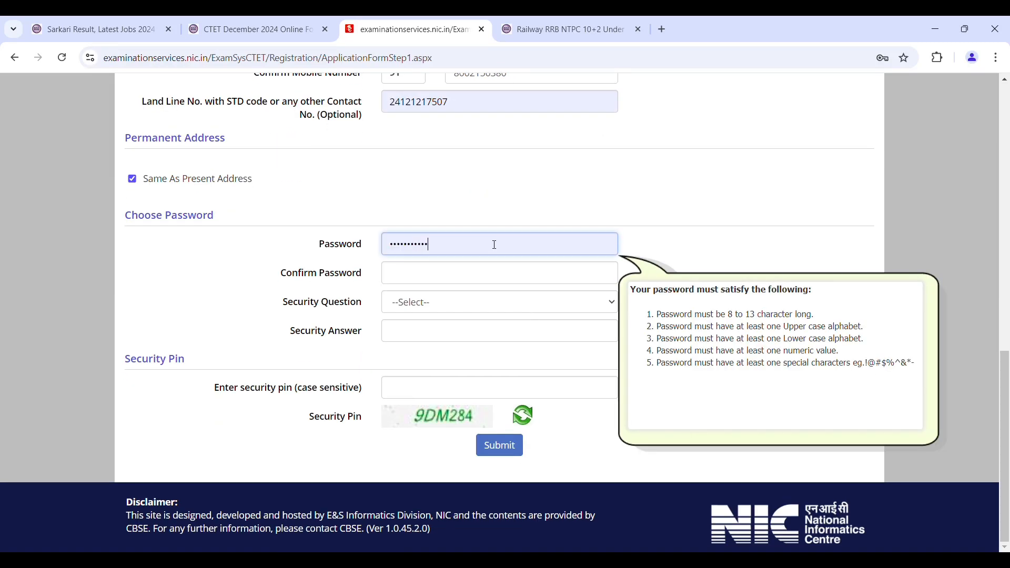
key(BackSpace)
key(BackSpace)
key(BackSpace)
key(BackSpace)
key(BackSpace)
key(BackSpace)
key(BackSpace)
key(BackSpace)
key(BackSpace)
key(BackSpace)
key(BackSpace)
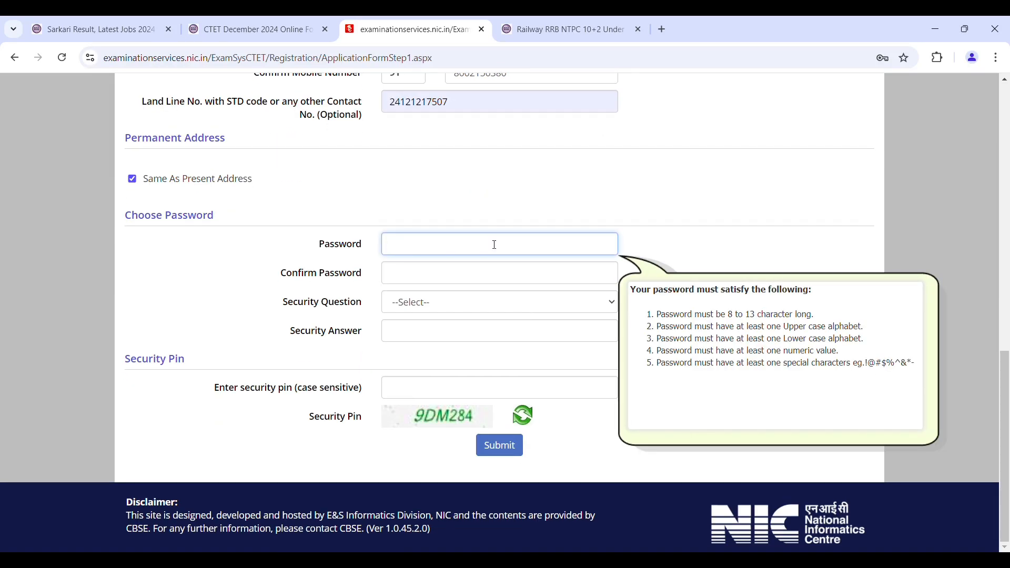
text(•••••••)
key(BackSpace)
key(BackSpace)
key(BackSpace)
key(BackSpace)
key(BackSpace)
key(BackSpace)
key(BackSpace)
text(•••••••••)
key(Tab)
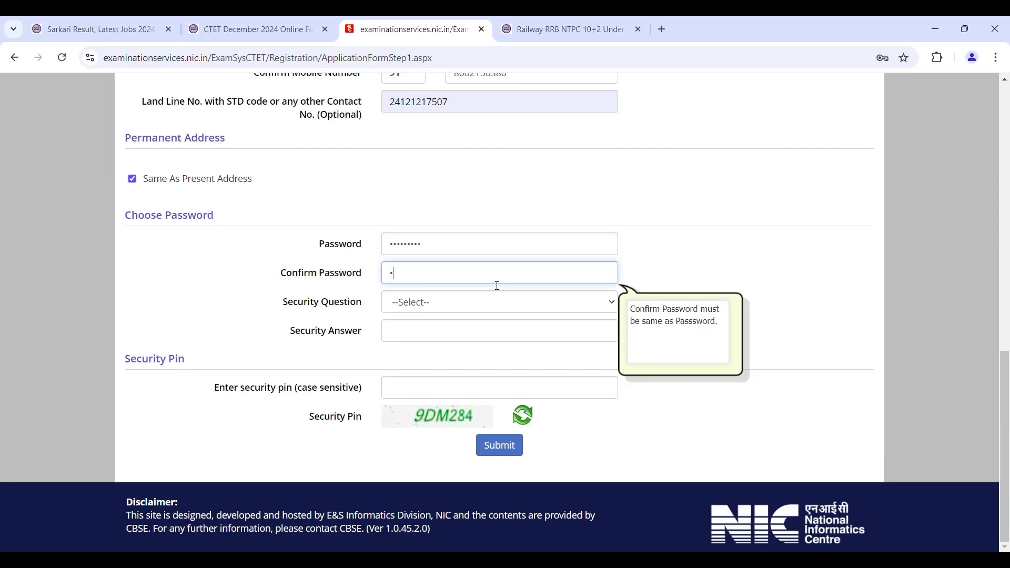
text(•••••••••)
Pick the first-school security question, type its answer and enter the captcha security pin.
key(Tab)
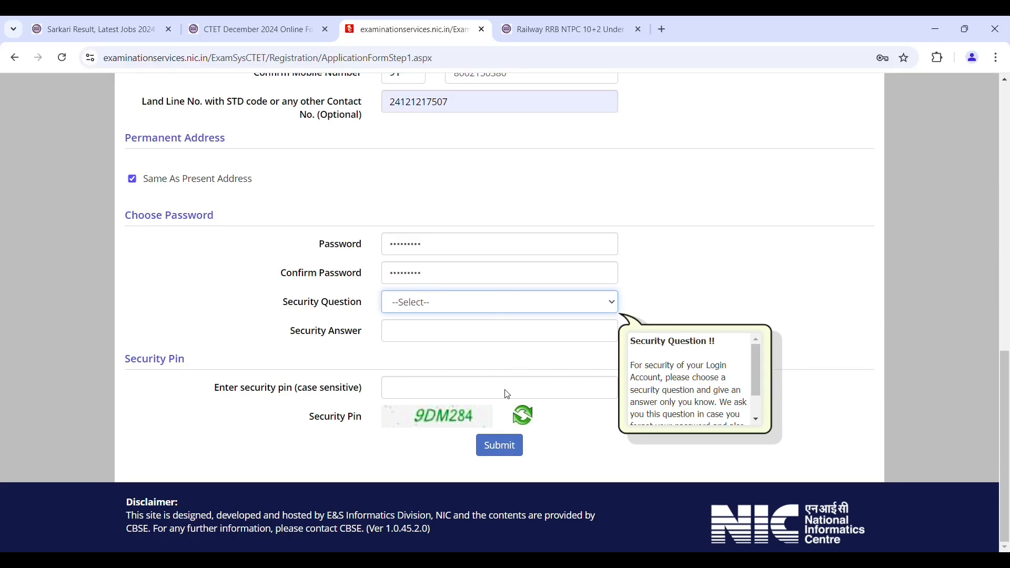
key(Down)
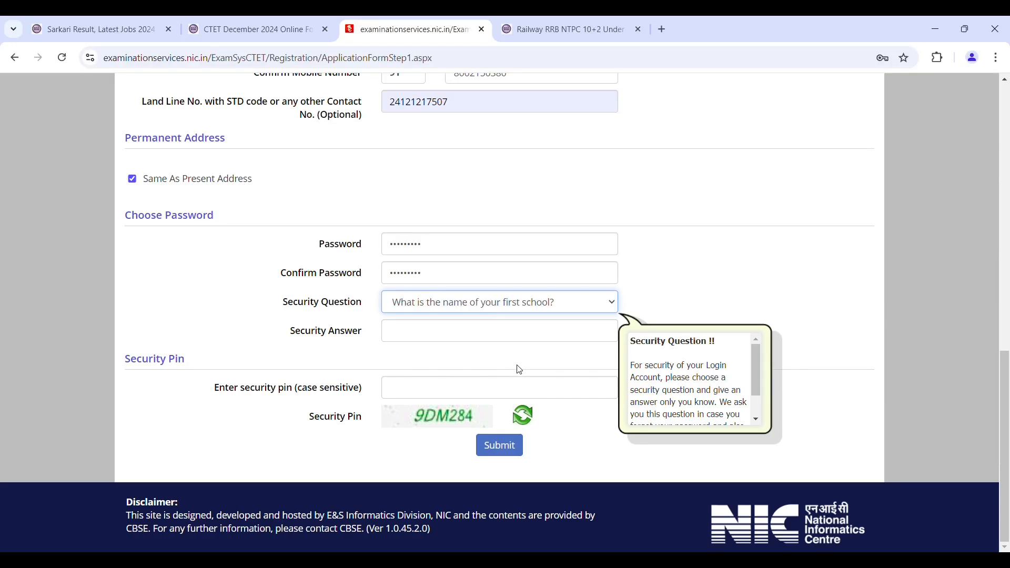
click(488, 340)
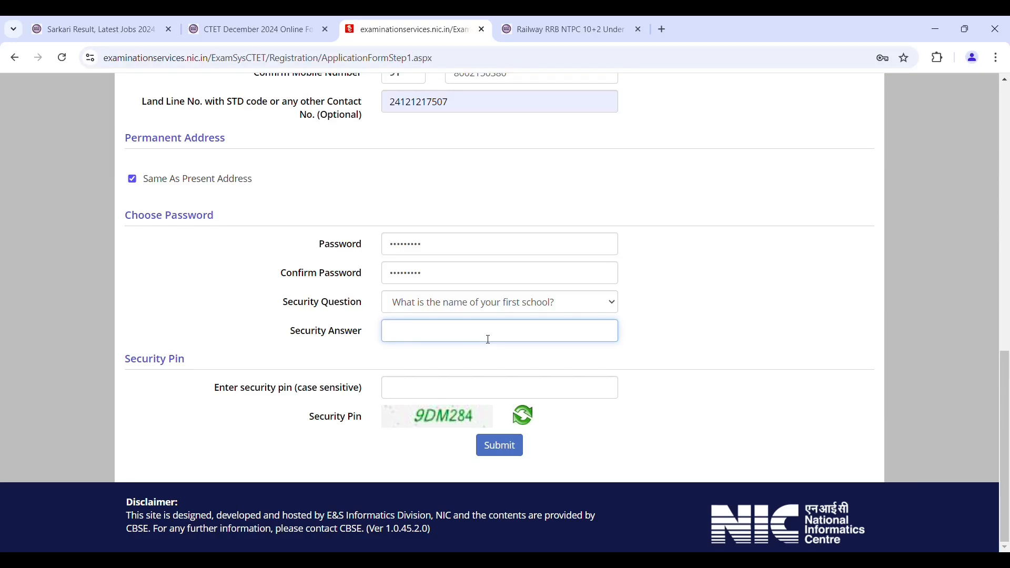
click(481, 387)
text(9)
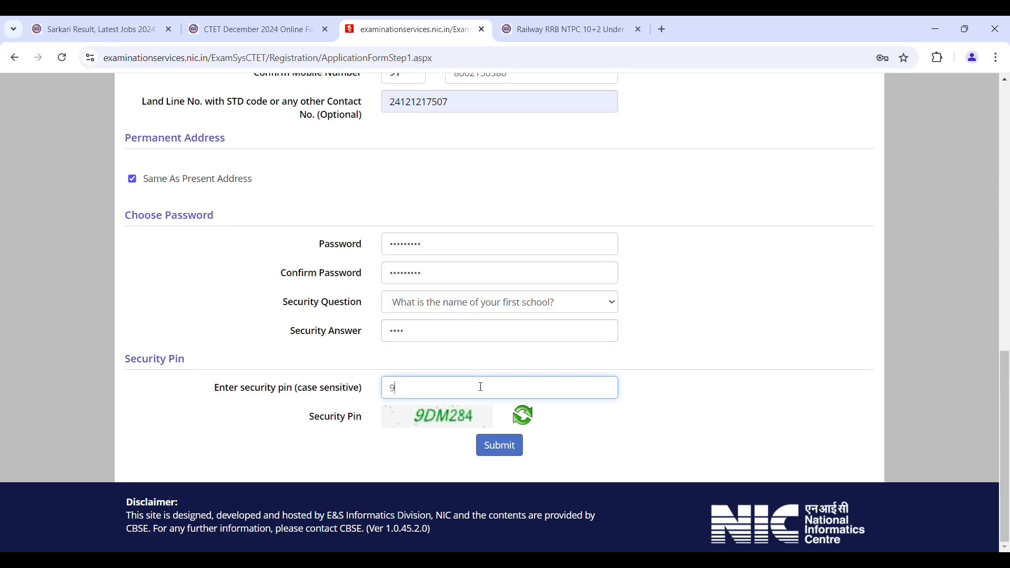
text(DM284)
Submit the registration details, dismiss the review notice and scroll through the review page.
click(502, 445)
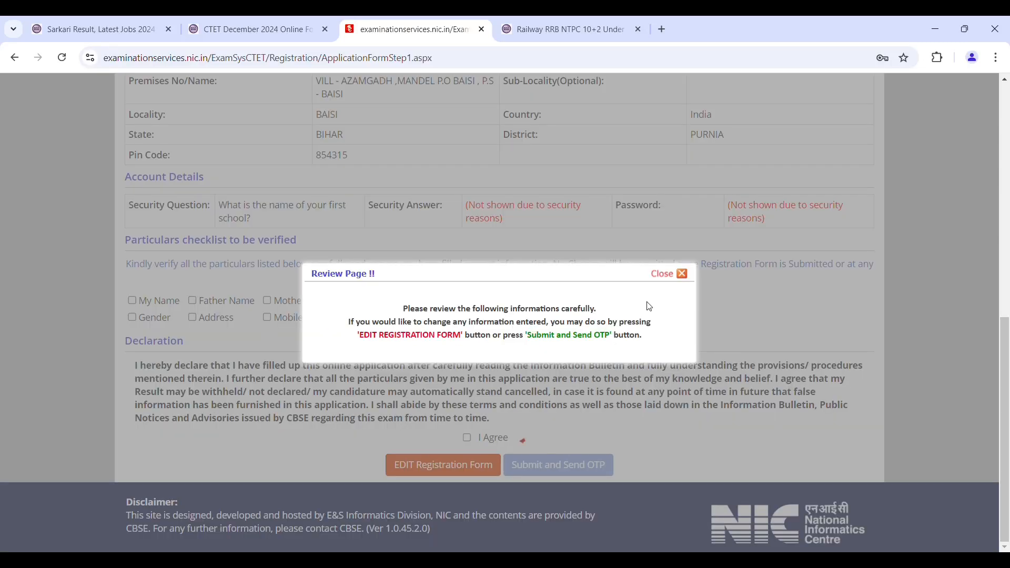
click(658, 274)
scroll(580, 285, up, 15)
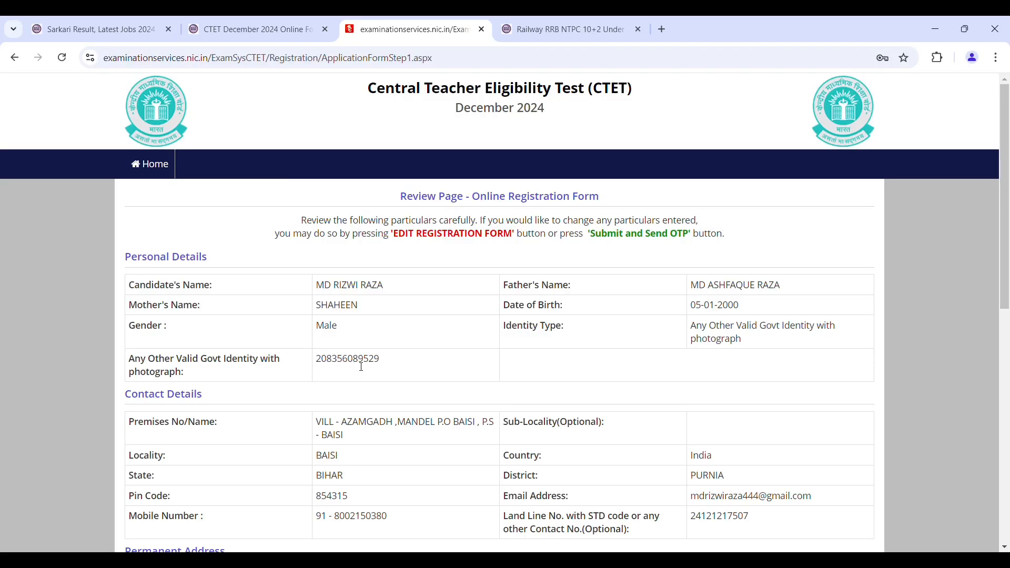
scroll(407, 362, down, 3)
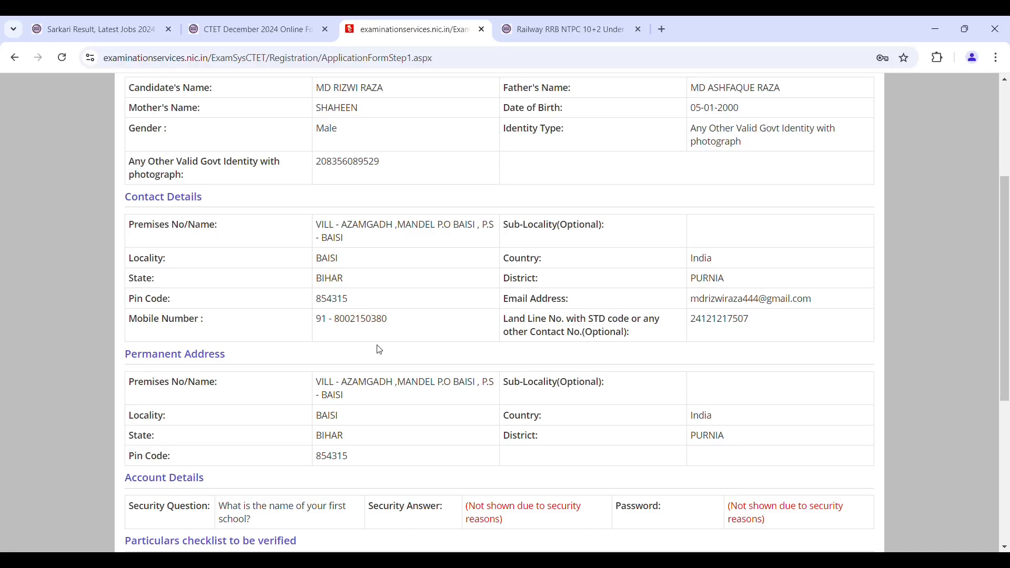
Tick all eight checklist items: names, date of birth, gender, address, mobile and e-mail.
scroll(645, 341, down, 4)
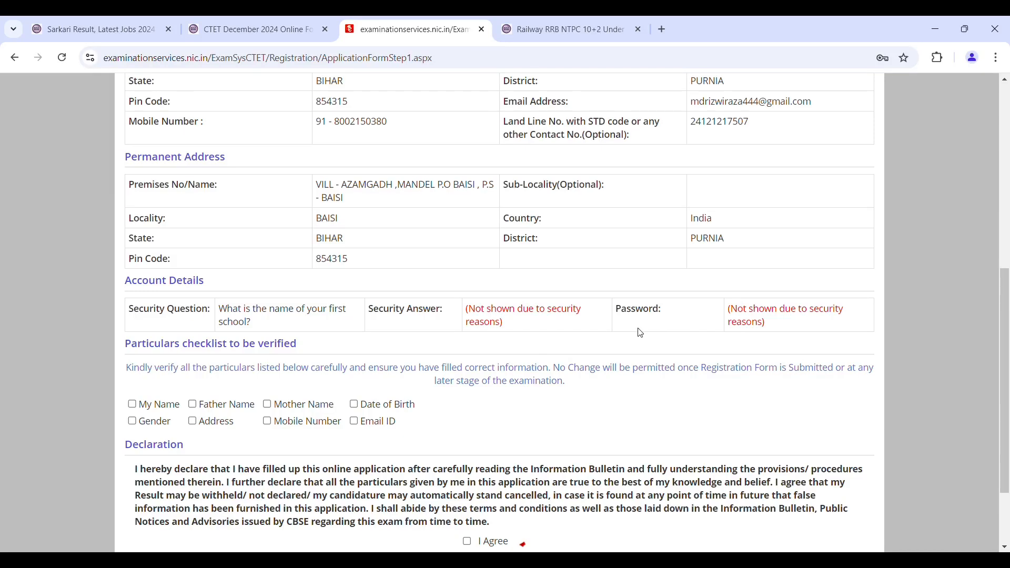
click(133, 405)
click(192, 405)
click(268, 405)
click(354, 405)
click(132, 421)
click(193, 422)
click(267, 422)
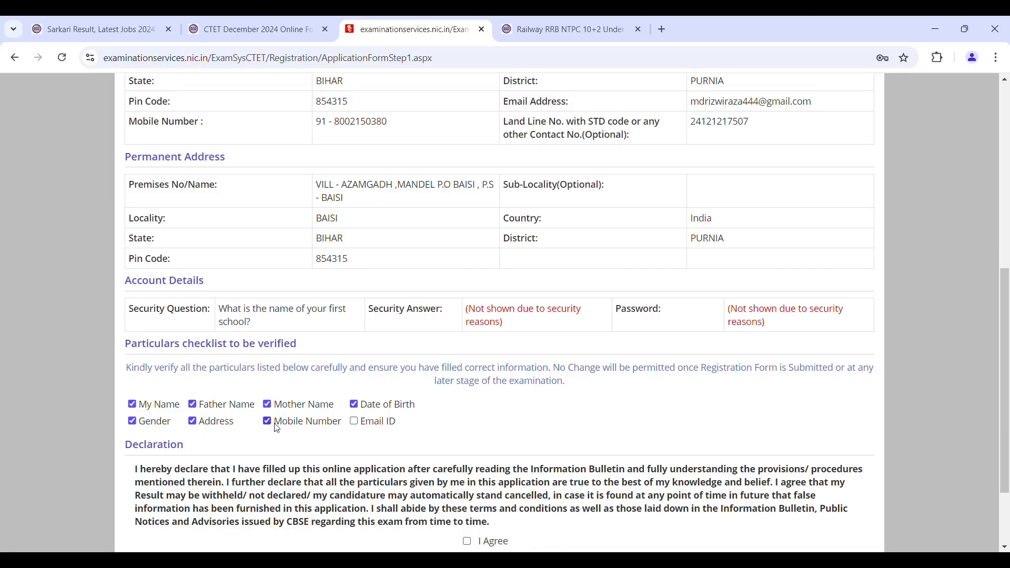
click(354, 422)
scroll(358, 427, down, 2)
Agree to the declaration and submit the form to send the OTP, confirming with Yes.
click(467, 437)
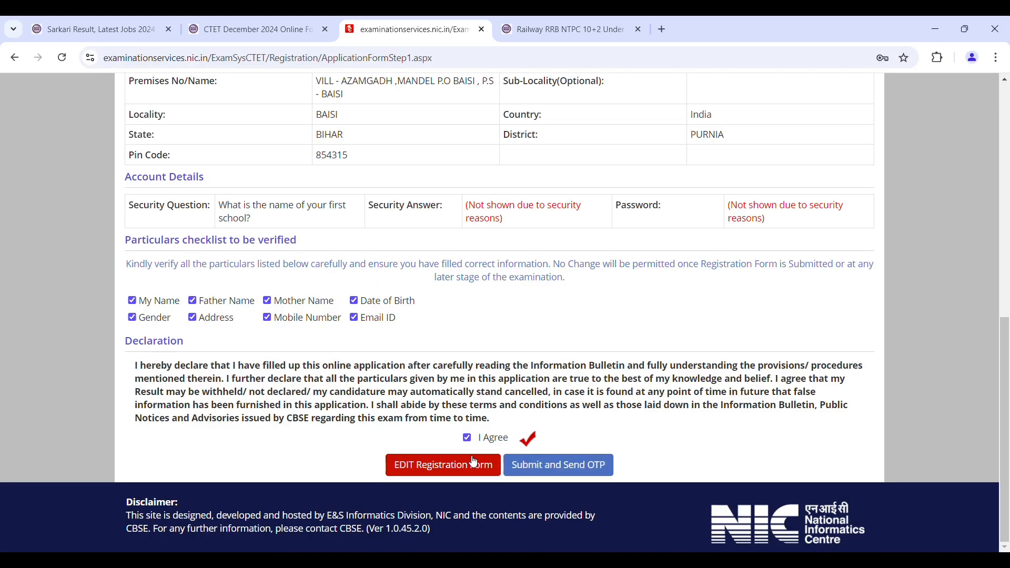
click(586, 467)
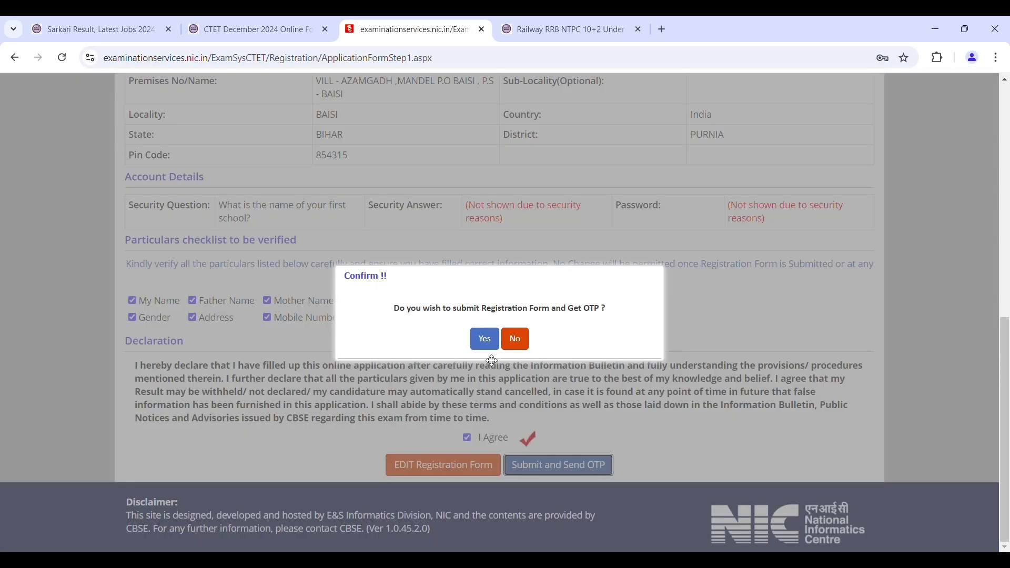
click(486, 342)
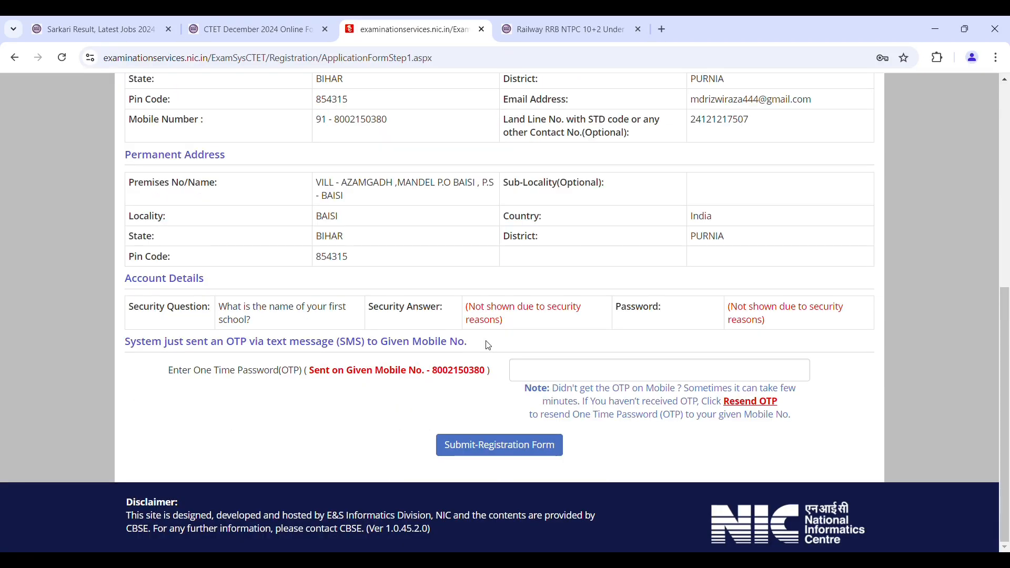
Enter the OTP received on the mobile and submit the registration form.
click(544, 376)
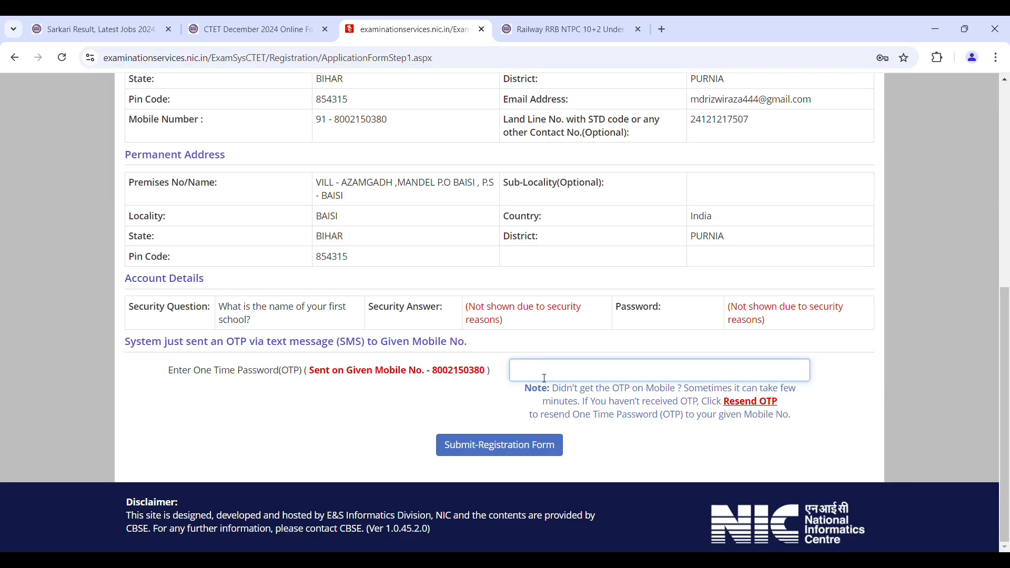
click(487, 451)
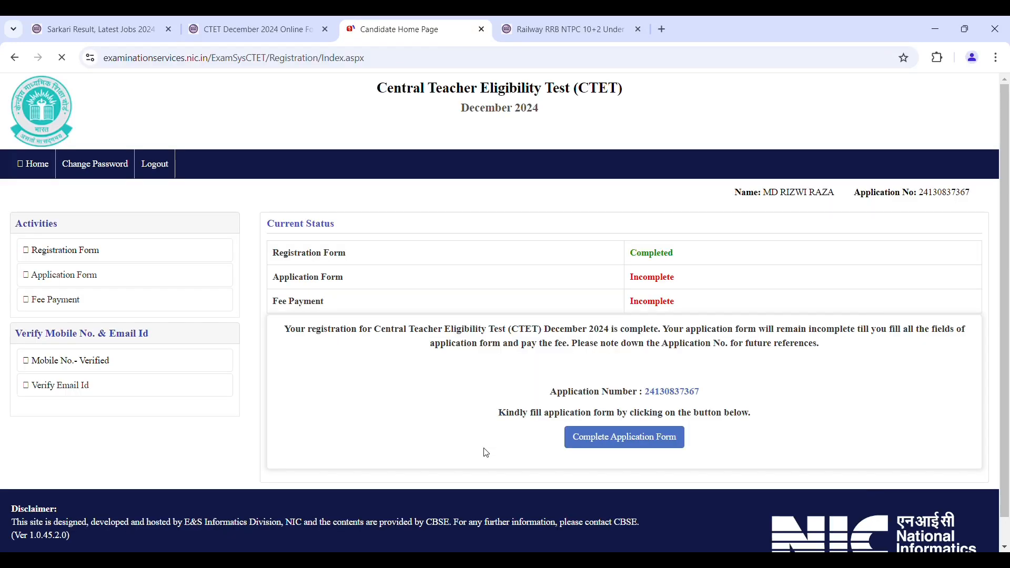
Continue into the application form and open its Personal Details step.
click(610, 440)
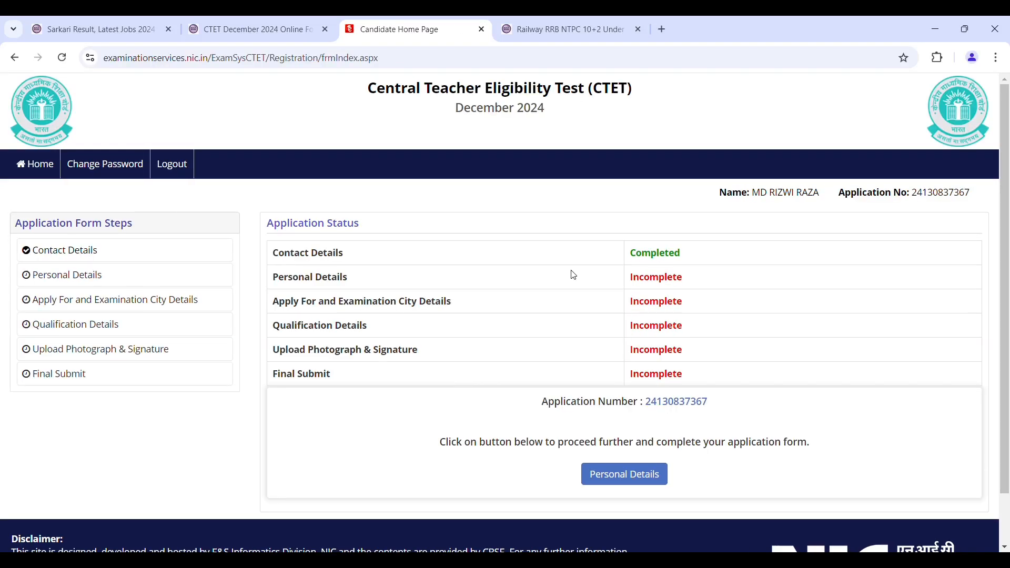
click(643, 475)
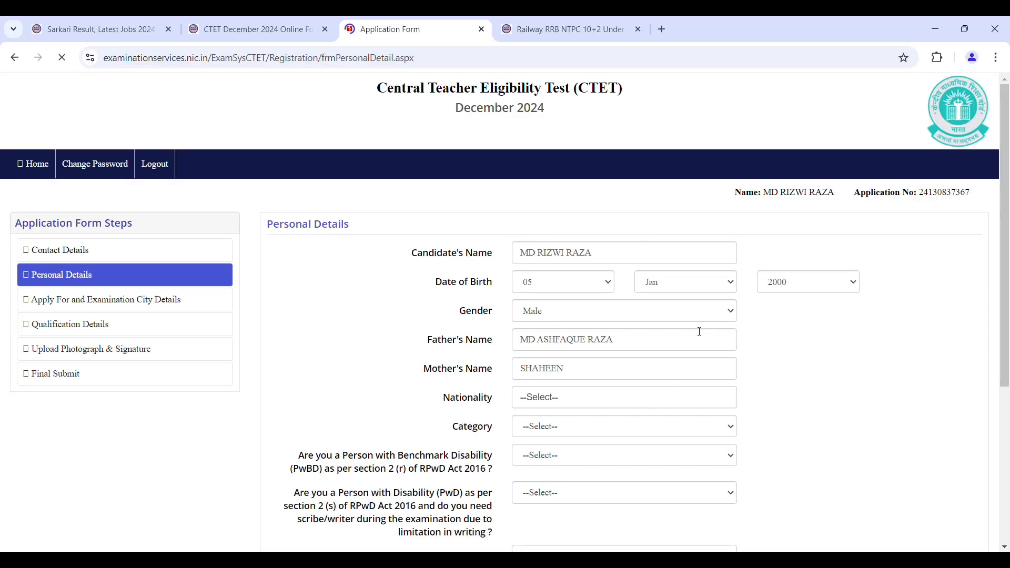
Set nationality to Indian and category to OBC-NCL.
scroll(637, 333, down, 3)
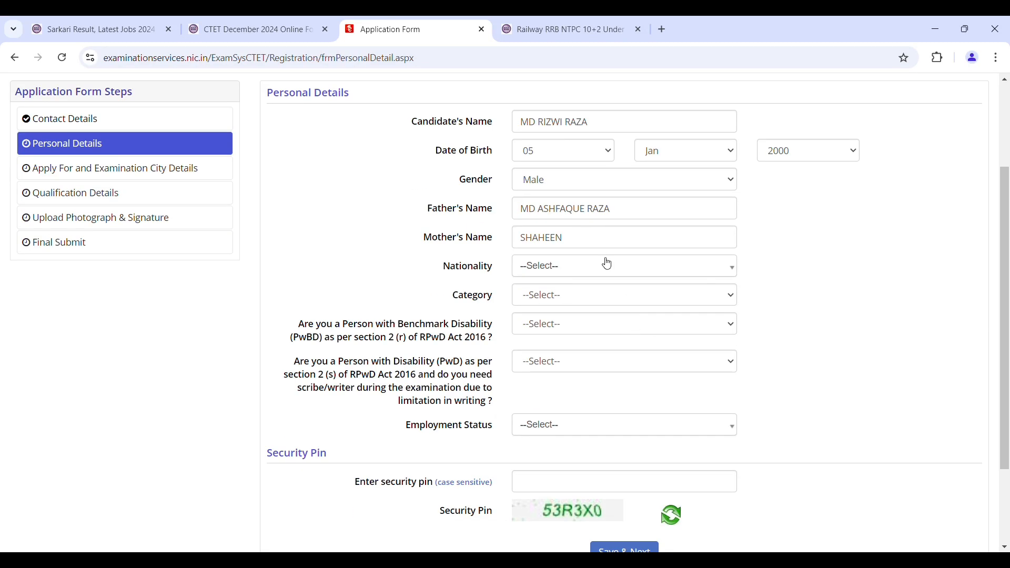
click(569, 268)
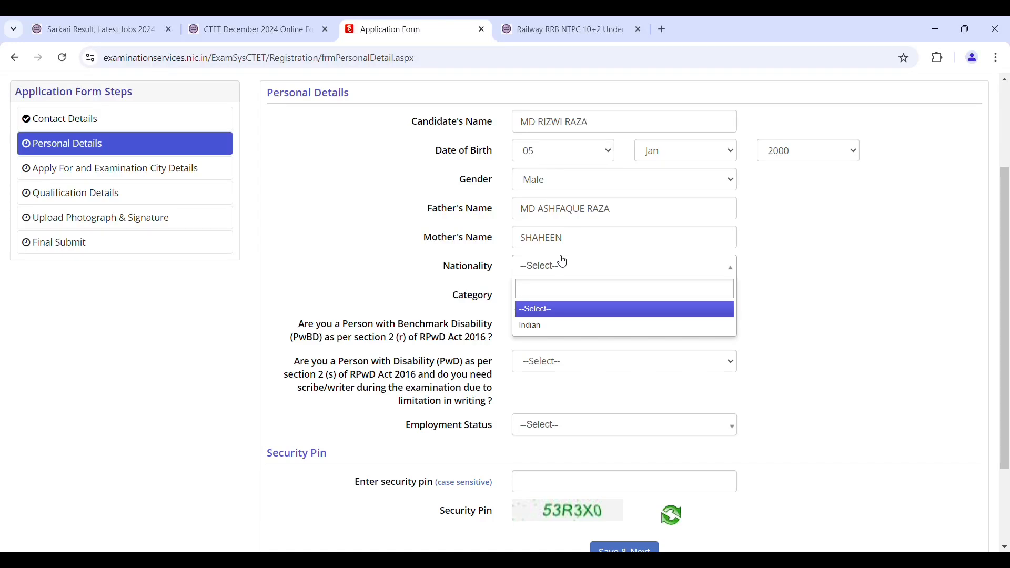
click(568, 322)
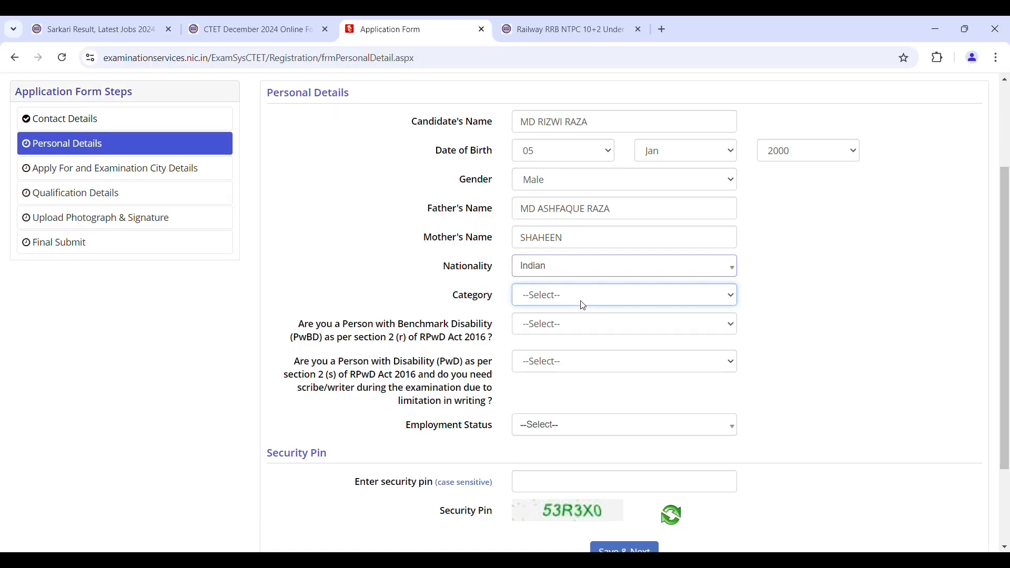
click(589, 383)
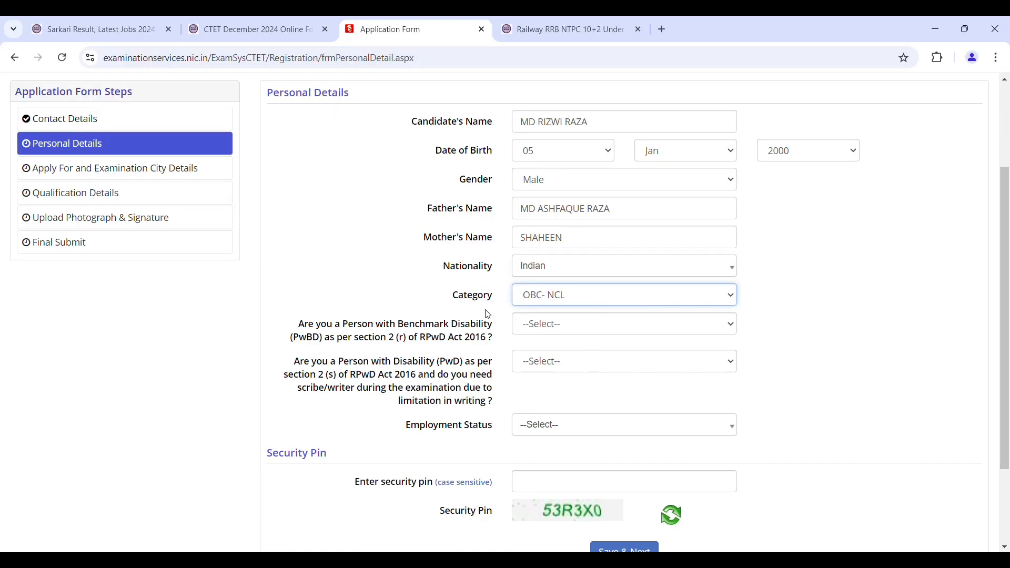
Answer No to benchmark disability and scribe, and set employment status to Not Employed.
scroll(488, 314, down, 1)
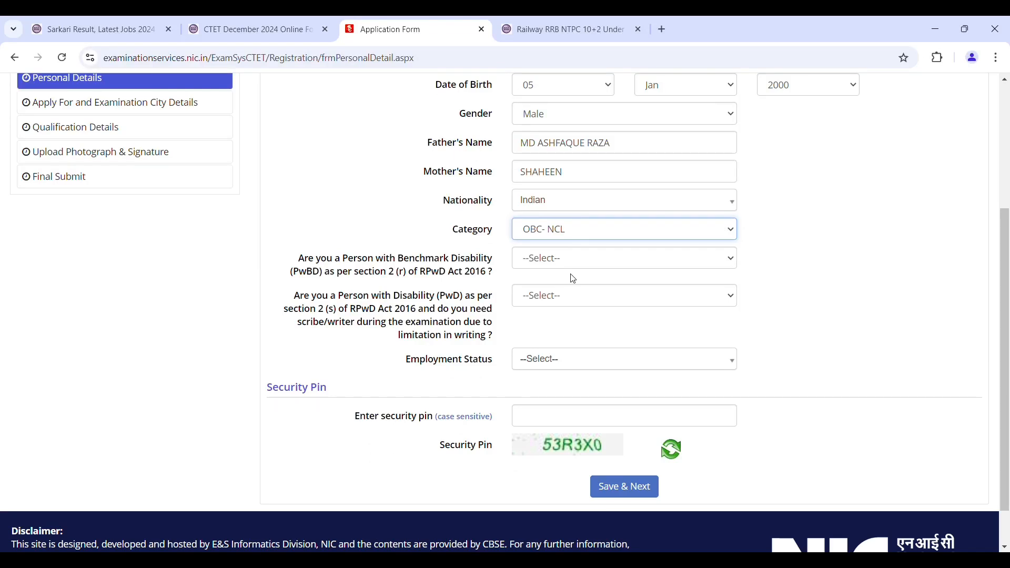
click(613, 261)
click(588, 315)
click(603, 305)
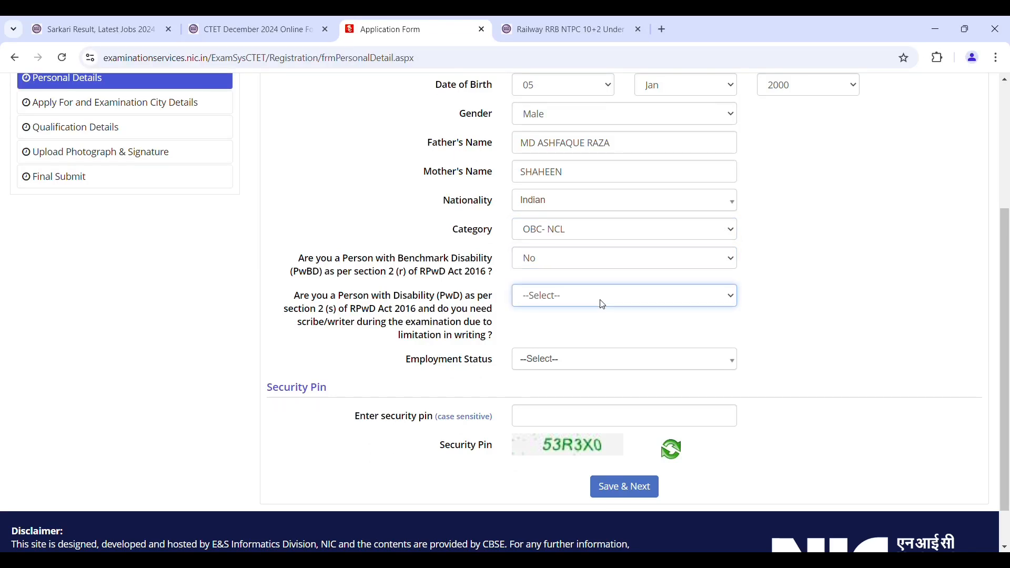
click(561, 358)
click(568, 357)
click(554, 417)
Enter the captcha security pin, then save the Personal Details and confirm submission.
scroll(620, 363, down, 1)
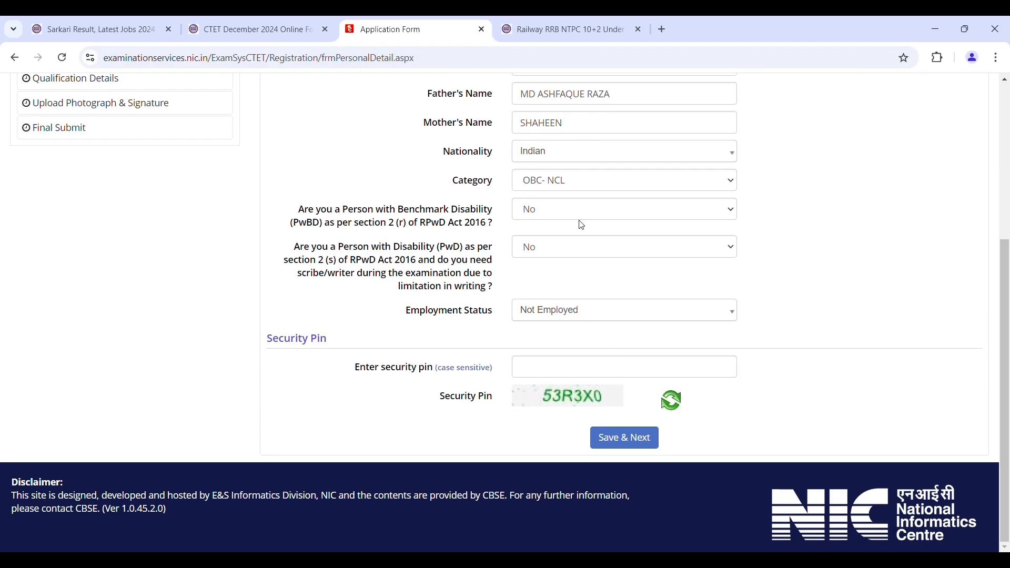
click(602, 368)
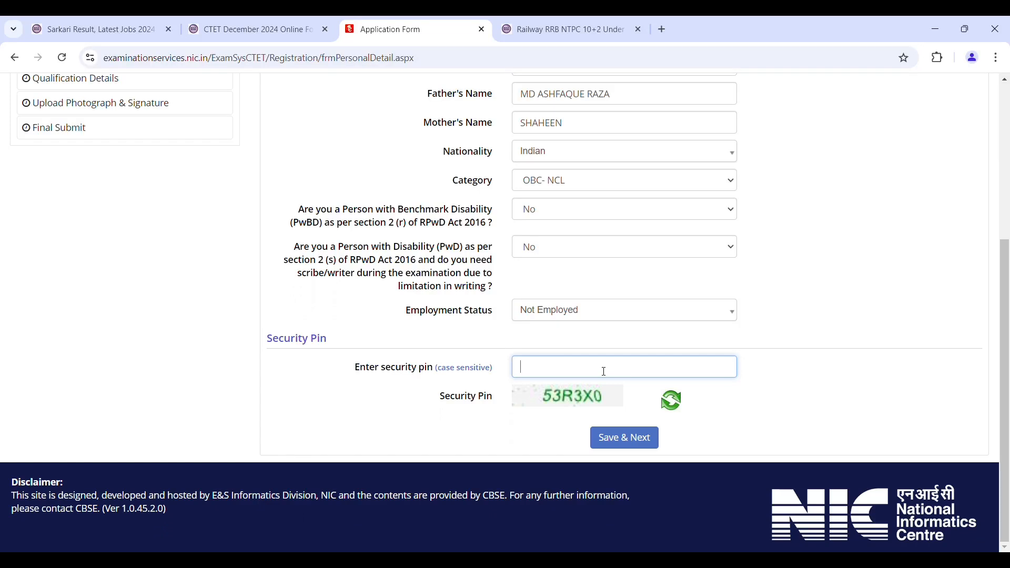
text(53)
text(R3X0)
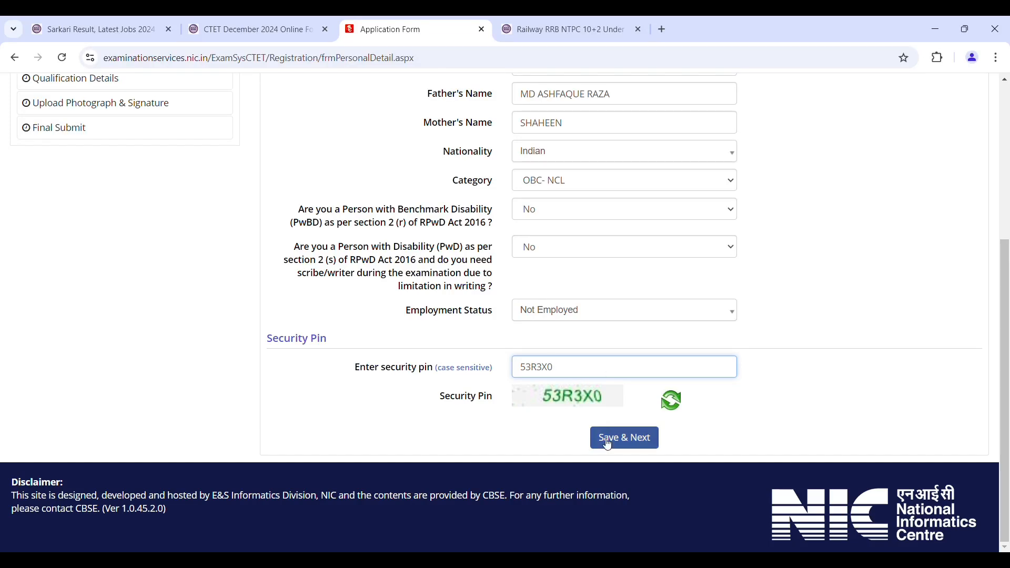
click(628, 442)
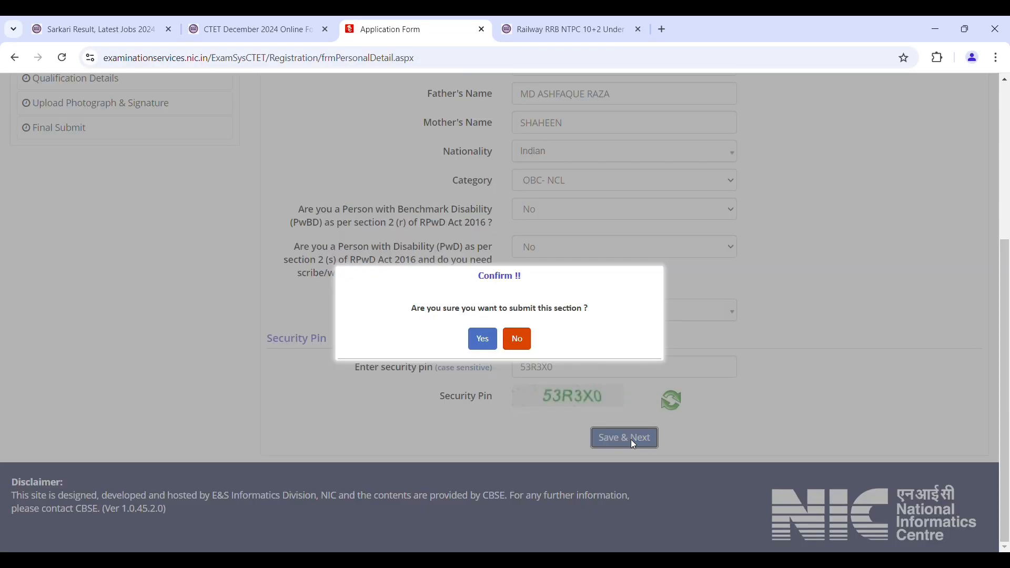
click(486, 341)
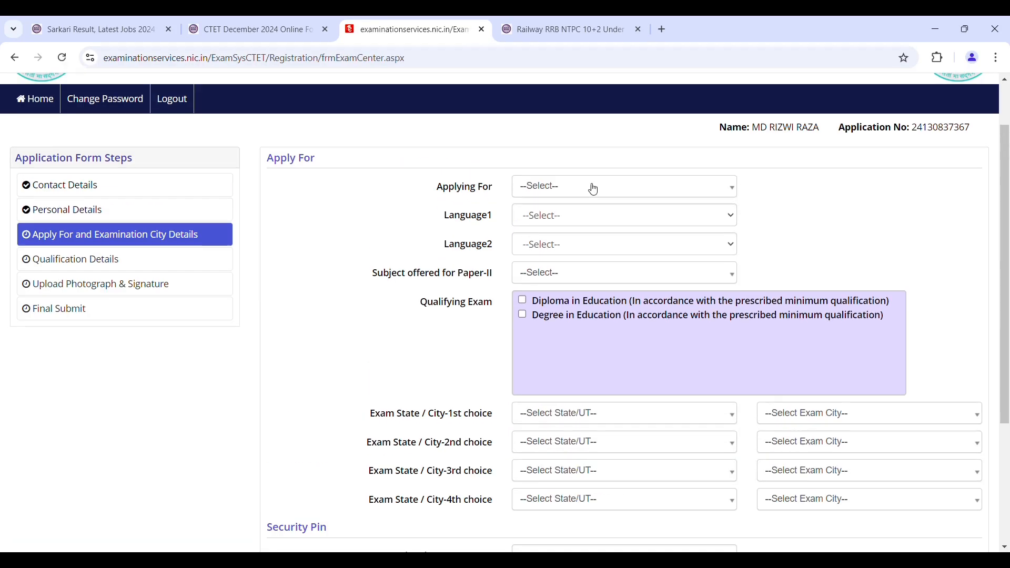
Apply for Paper-II (Class VI-VIII) with Hindi as Language1 and English as Language2.
click(592, 187)
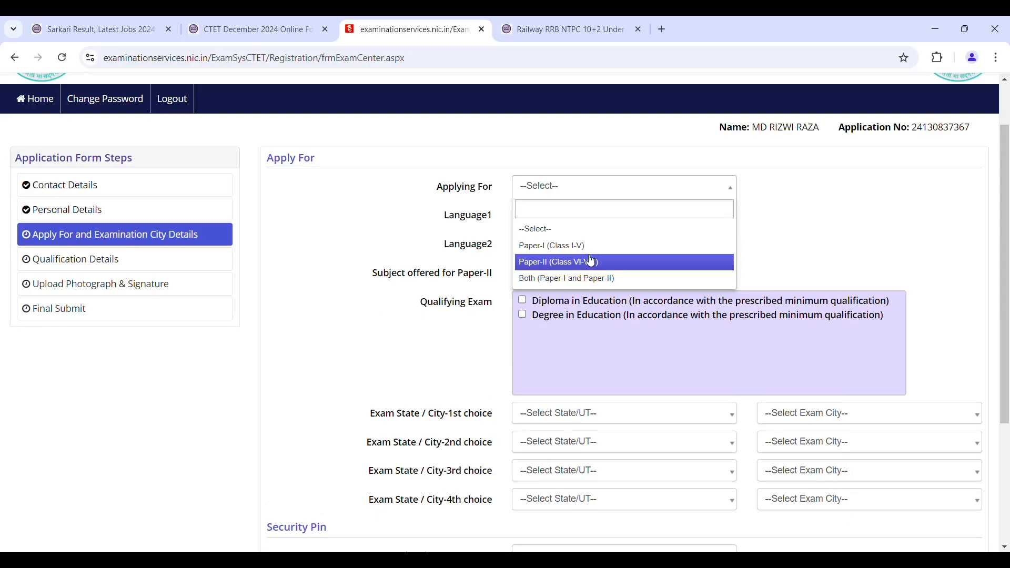
click(625, 263)
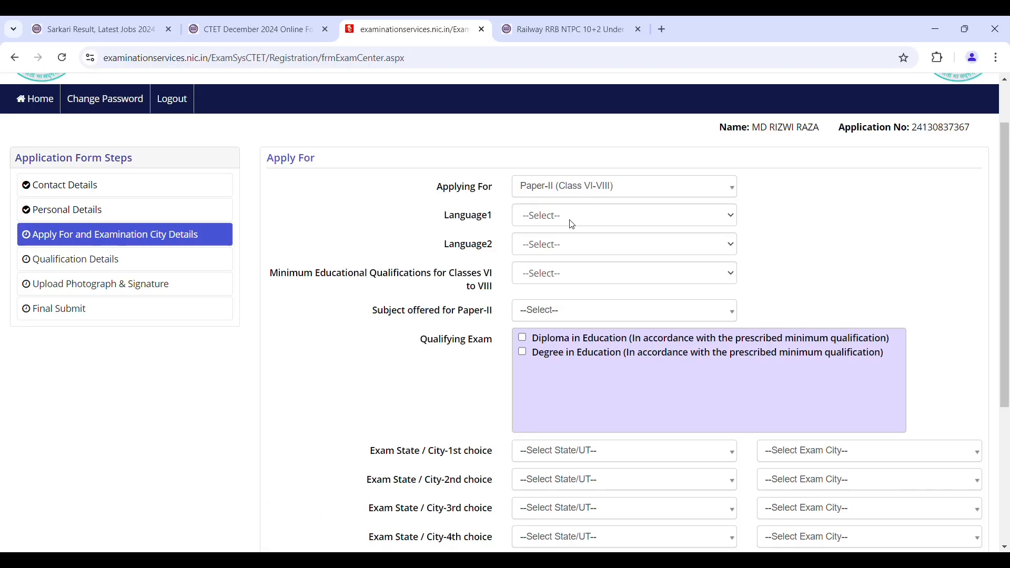
click(569, 220)
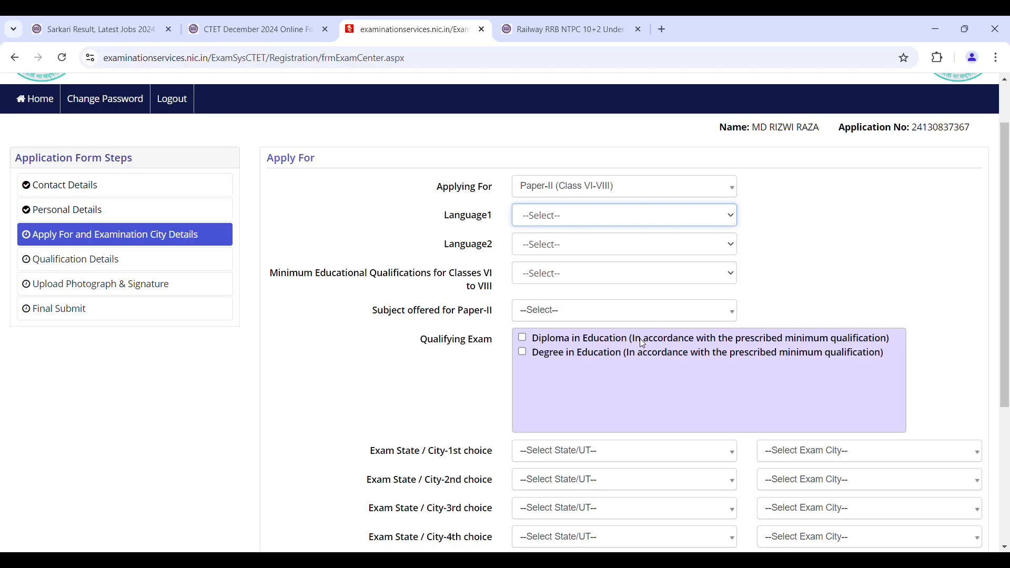
key(h)
click(595, 239)
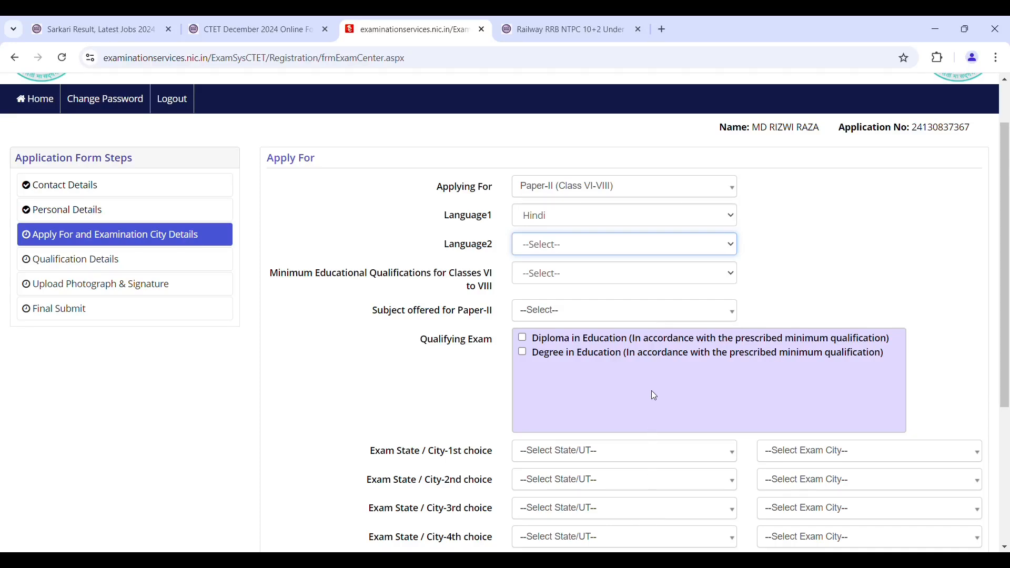
key(e)
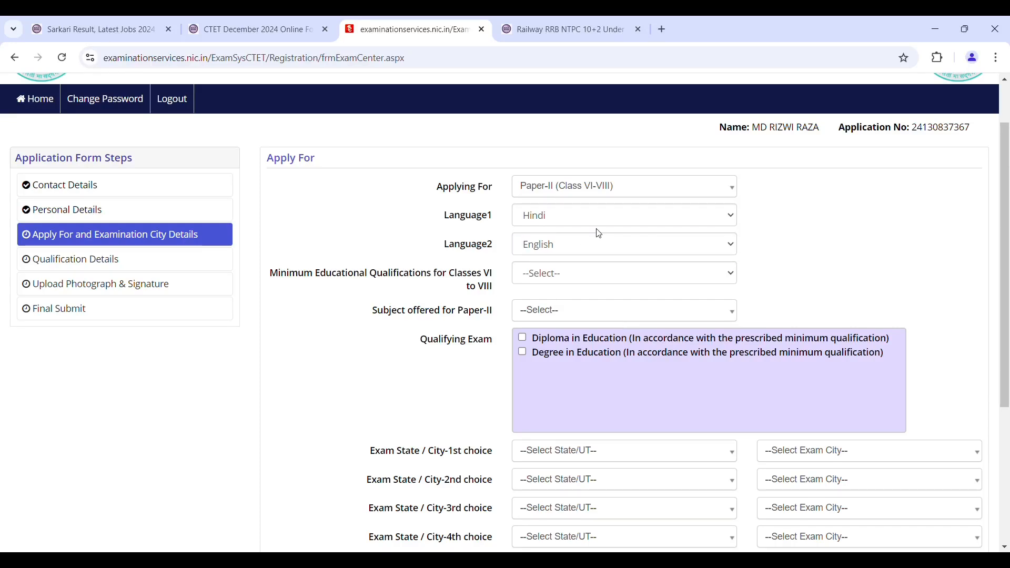
Choose minimum qualification 2 and tick Degree in Education.
mouse_move(592, 278)
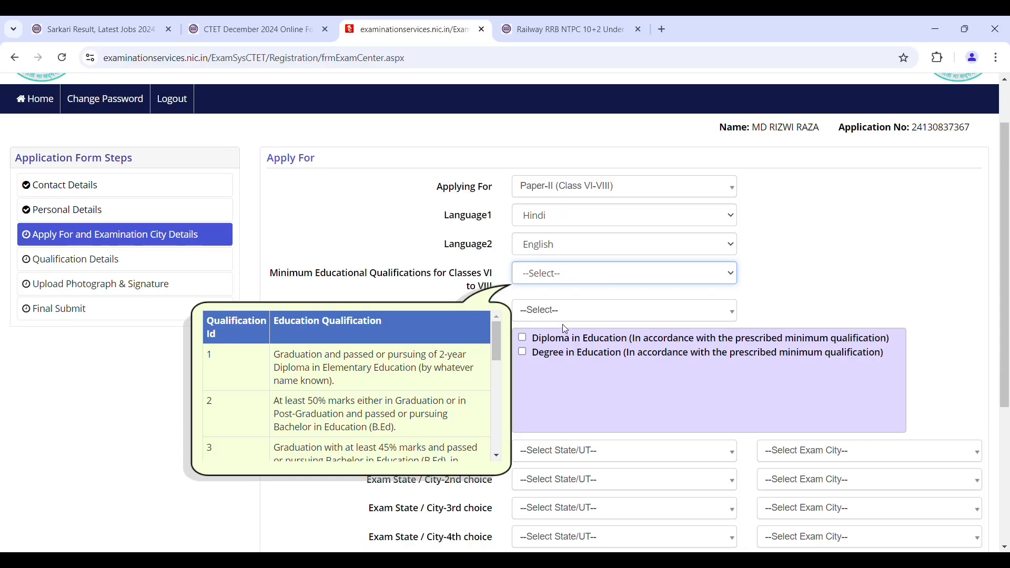
key(2)
click(523, 352)
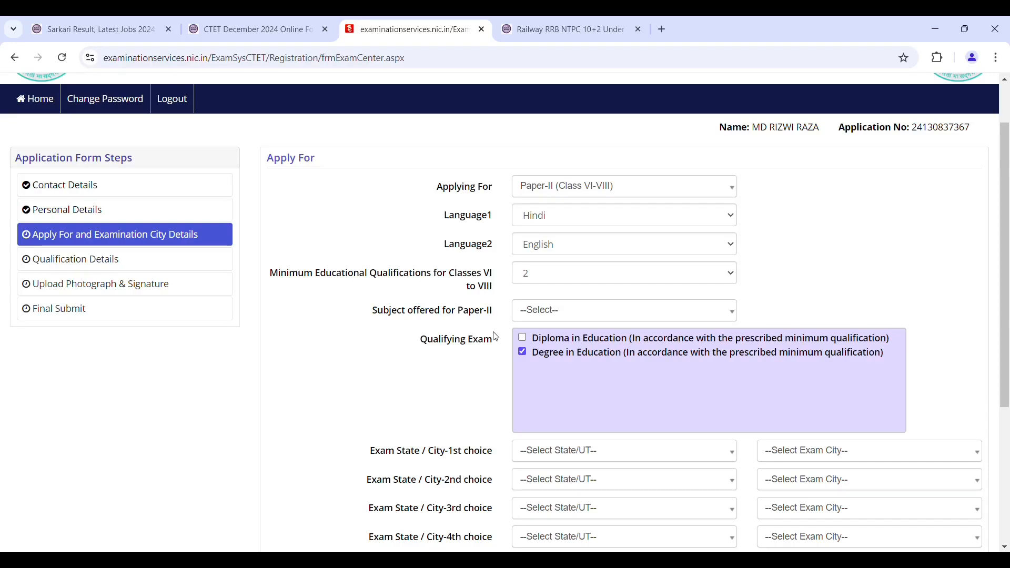
Choose Social Science as the Paper-II subject.
scroll(779, 320, down, 1)
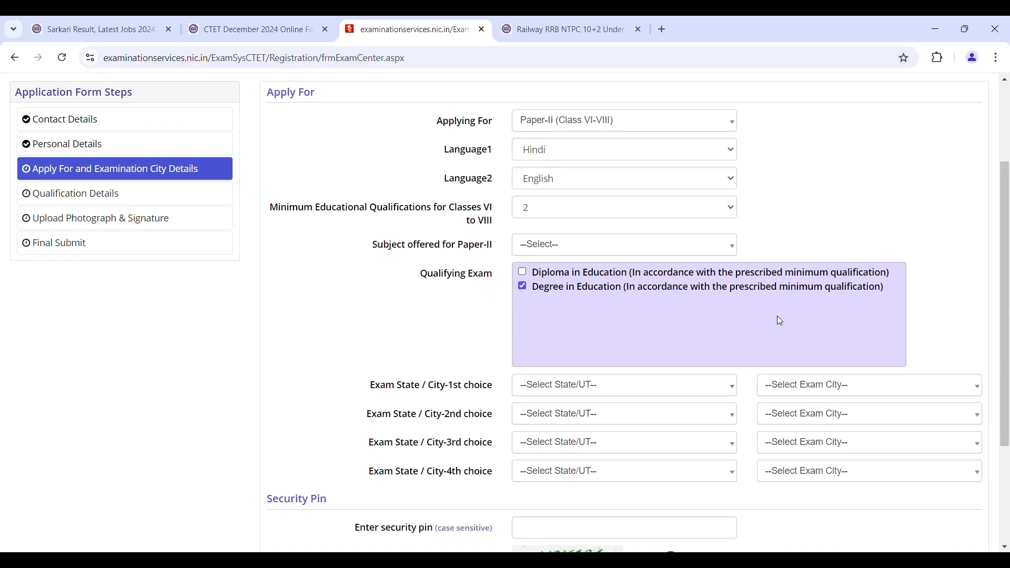
scroll(780, 320, down, 1)
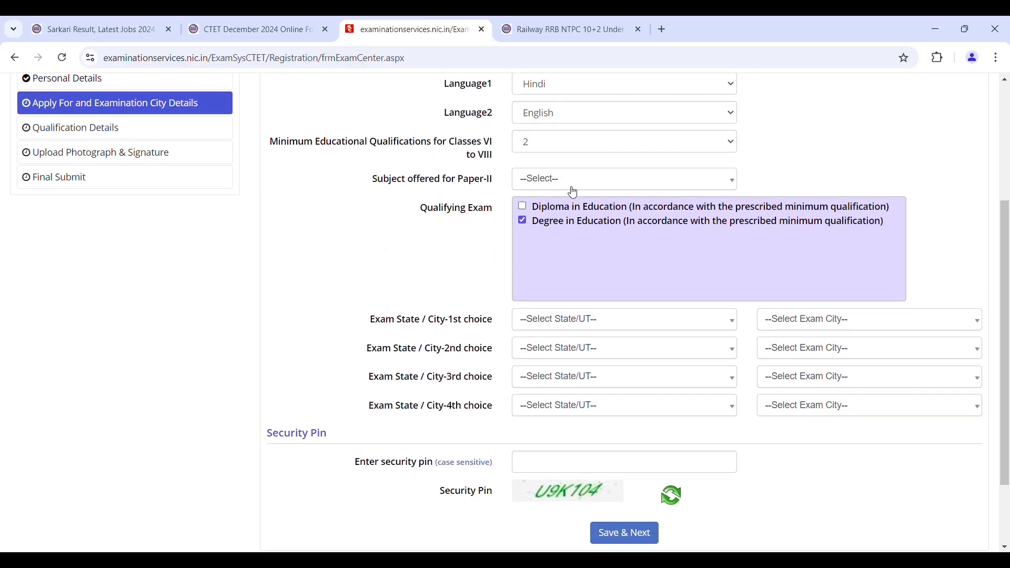
click(576, 189)
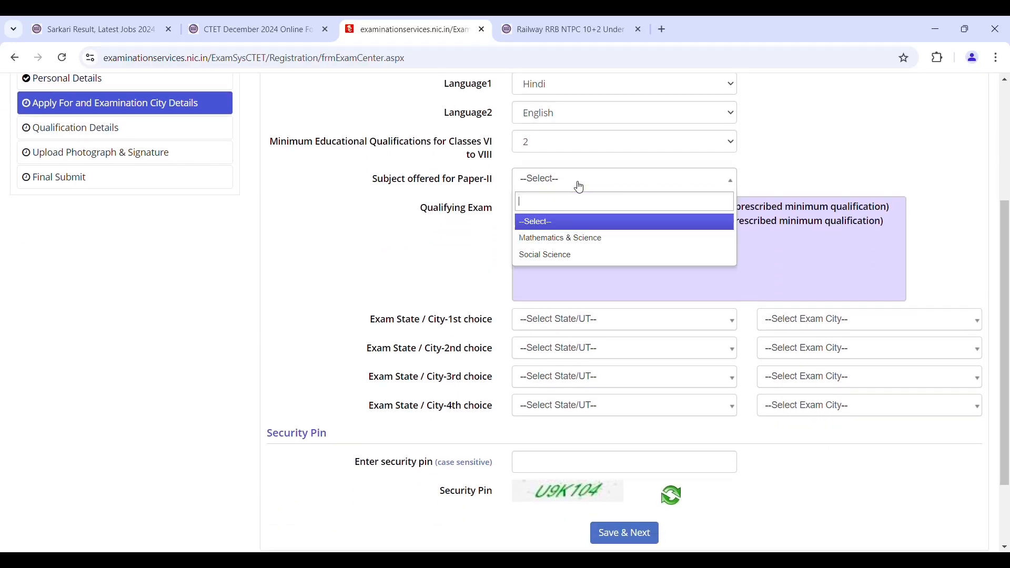
click(571, 256)
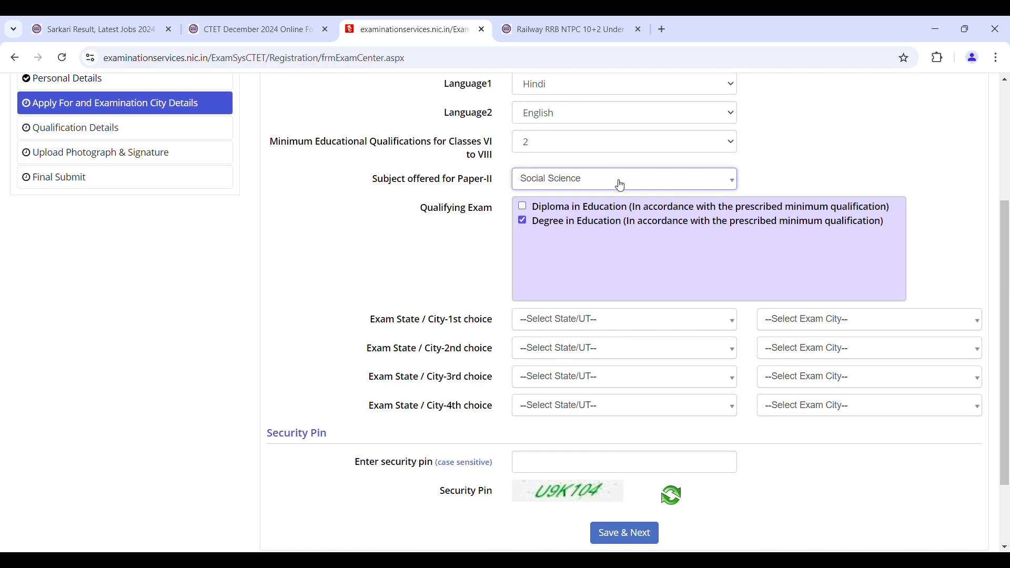
Set BIHAR as the exam state for all four choices.
scroll(621, 185, up, 2)
scroll(620, 188, down, 2)
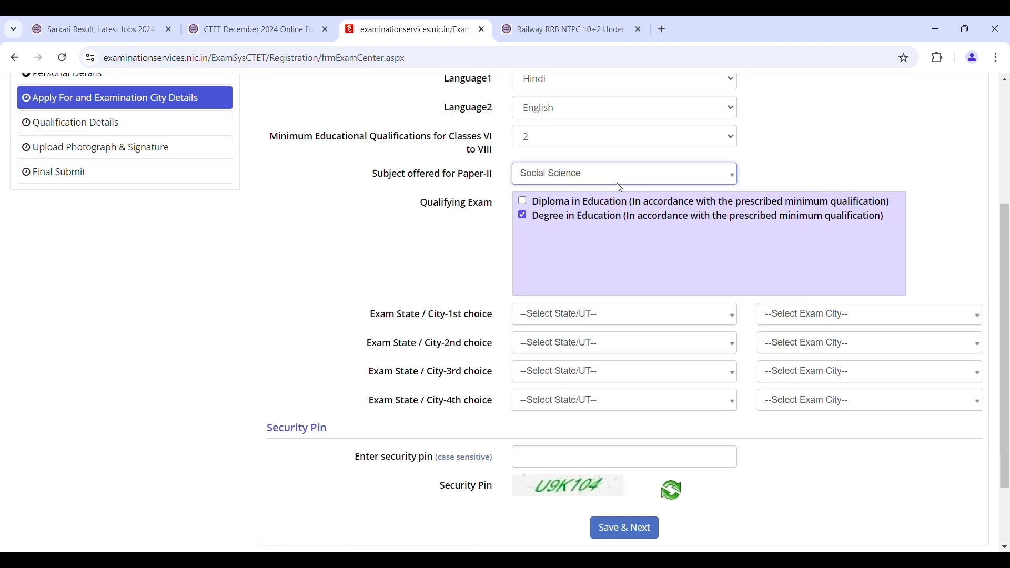
scroll(617, 185, down, 3)
click(613, 224)
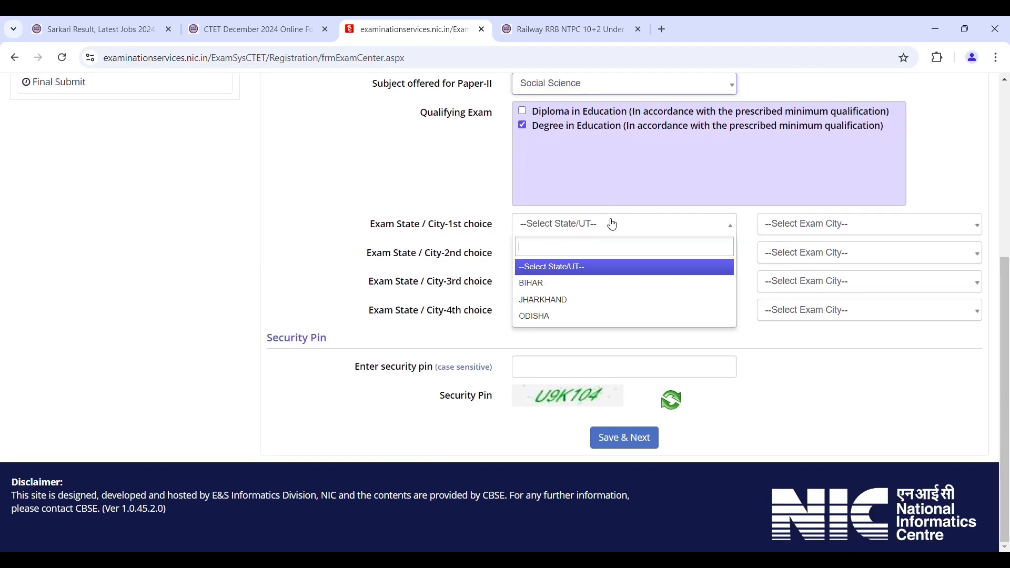
click(580, 283)
click(596, 254)
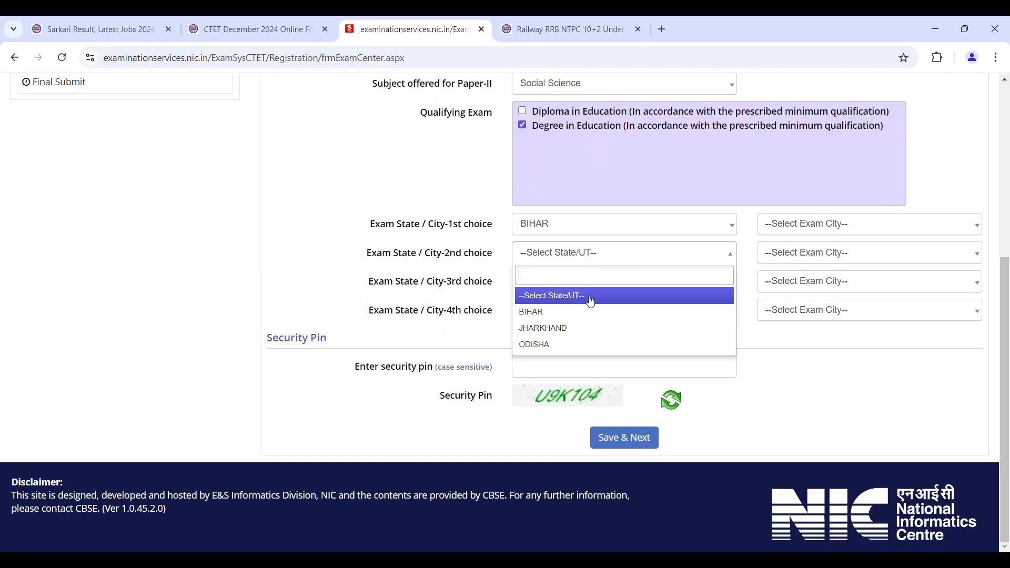
click(585, 312)
click(591, 282)
click(591, 281)
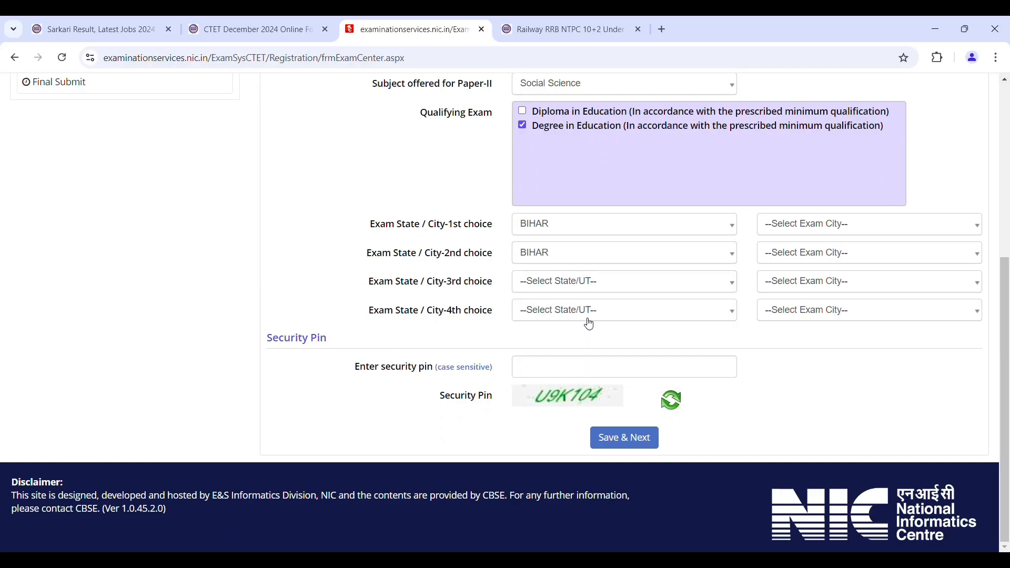
click(589, 324)
click(608, 285)
click(593, 338)
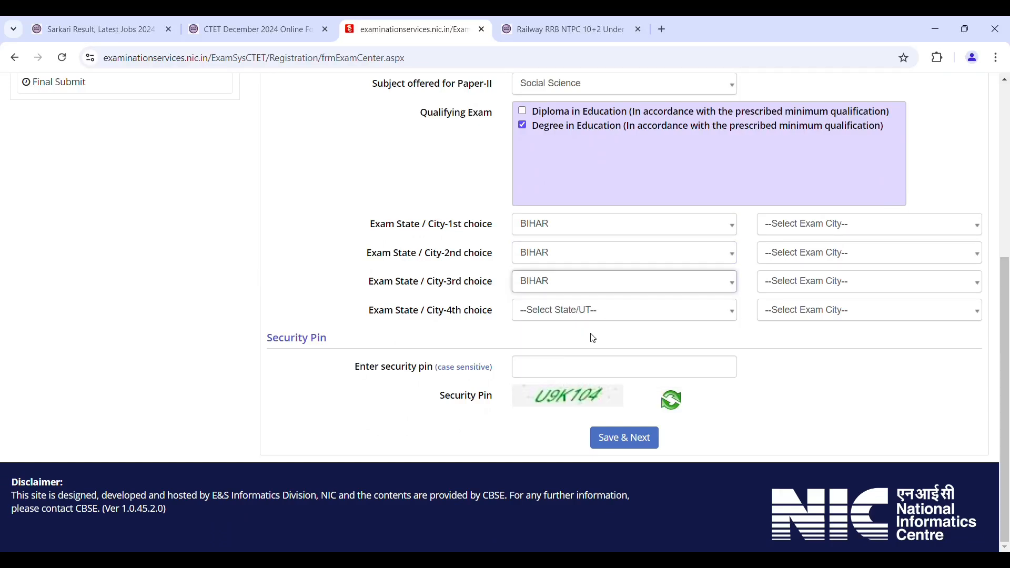
click(593, 316)
click(603, 313)
click(604, 309)
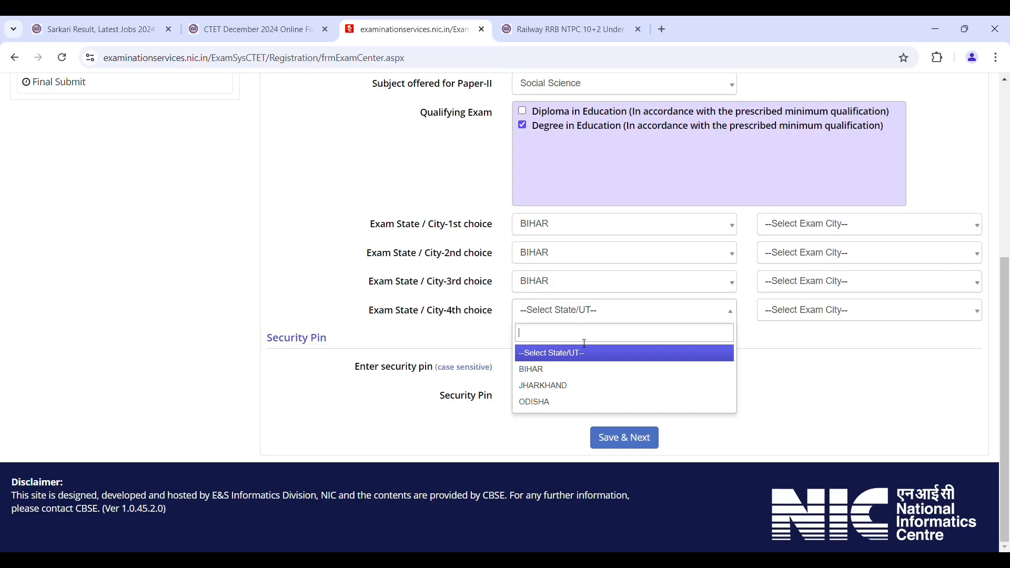
click(576, 369)
click(572, 357)
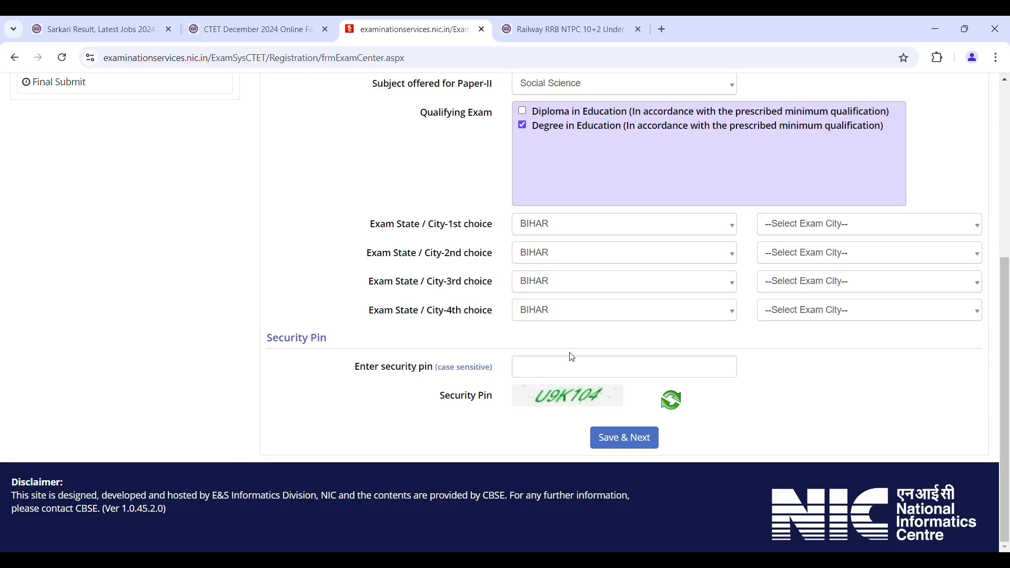
Pick exam cities Purnia, Bhagalpur, Patna and Darbhanga as choices 1 to 4.
click(842, 224)
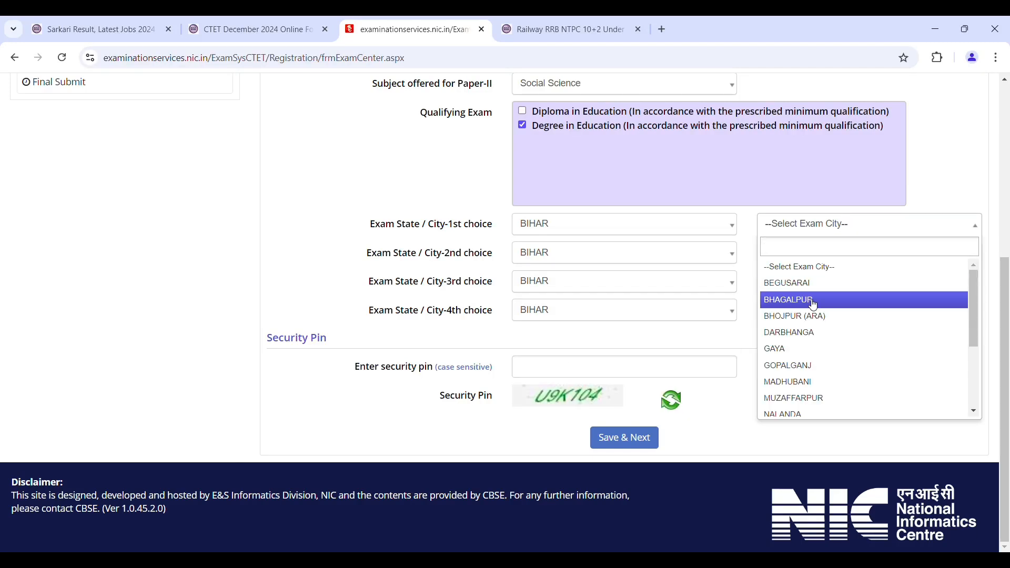
scroll(814, 305, down, 3)
click(803, 324)
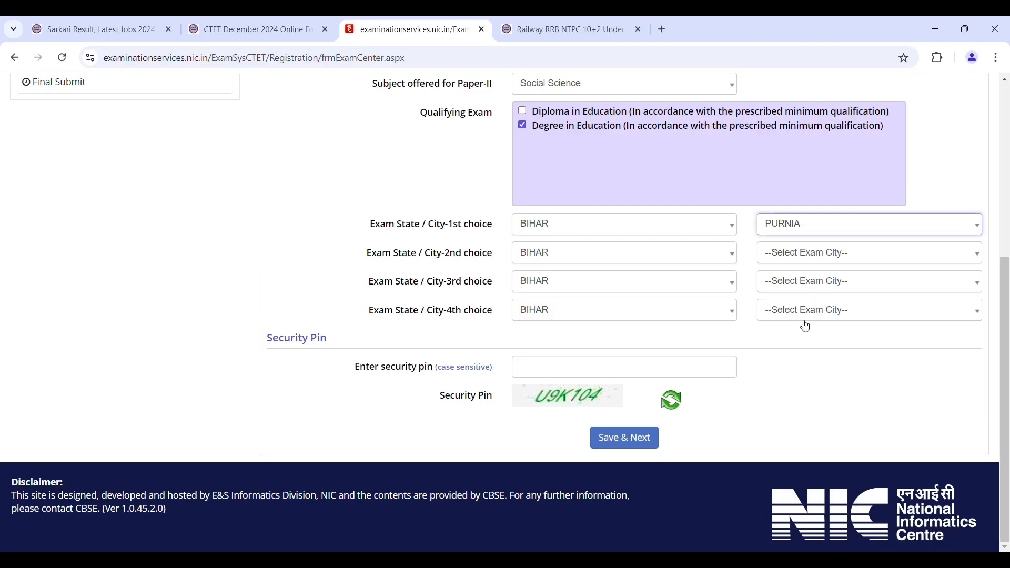
click(806, 258)
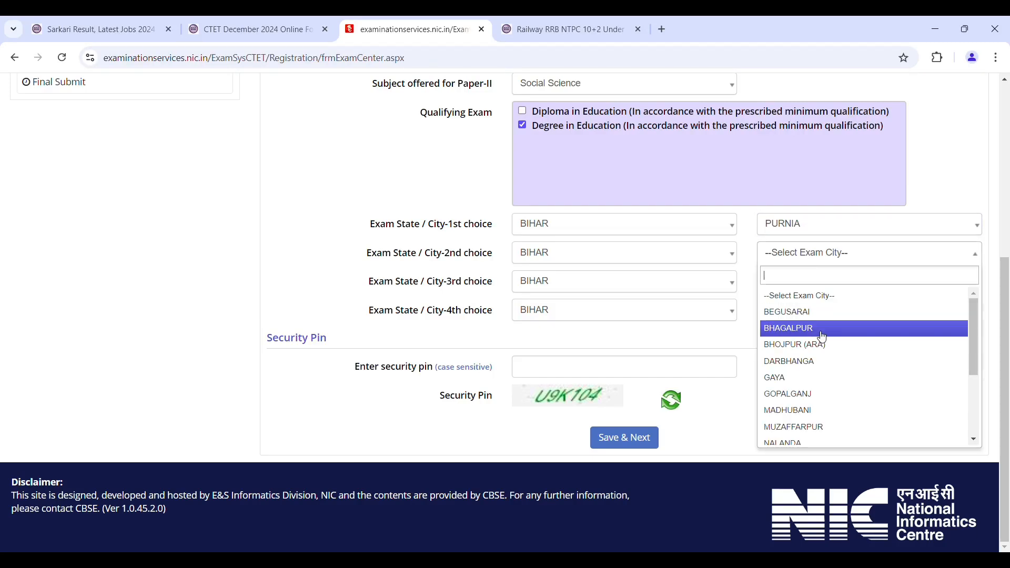
click(823, 328)
click(818, 283)
scroll(813, 390, down, 3)
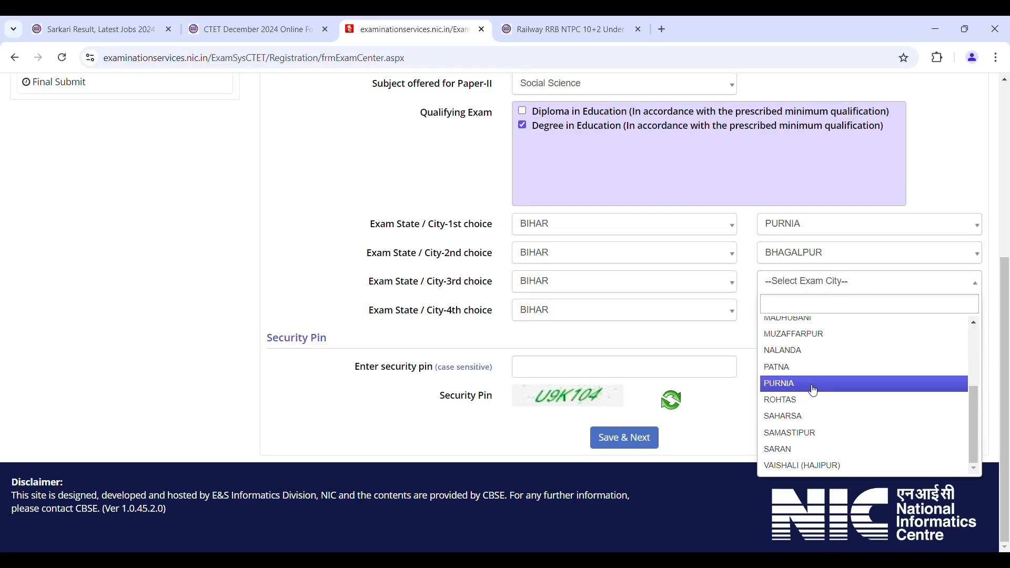
click(805, 367)
click(824, 316)
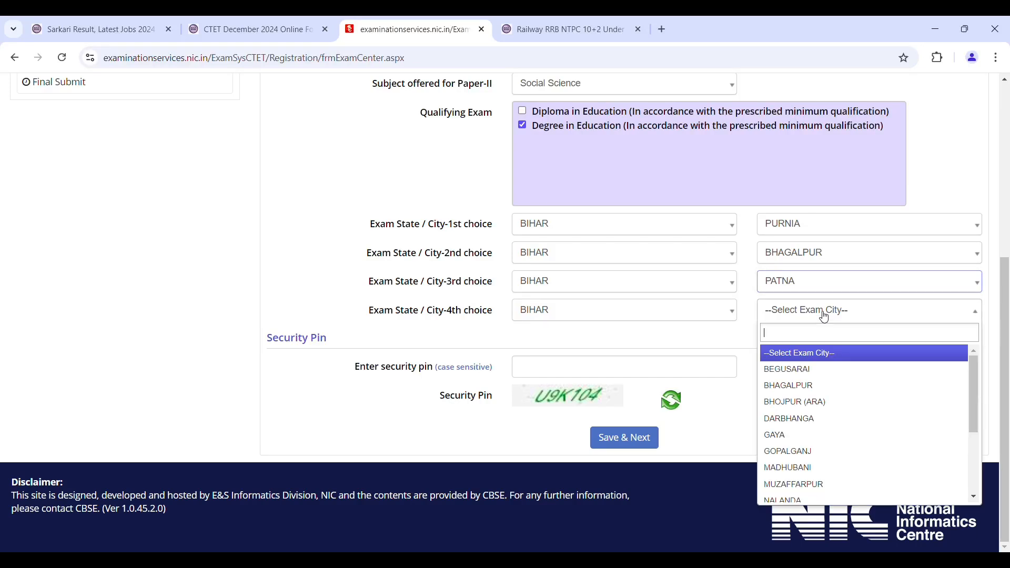
click(789, 419)
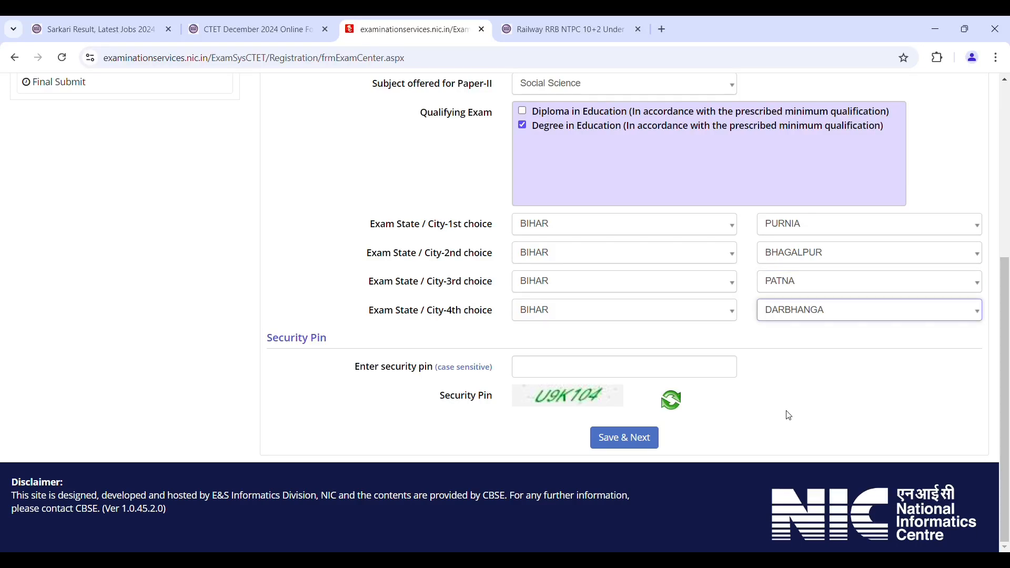
Enter the captcha security pin and review the exam city page.
click(618, 368)
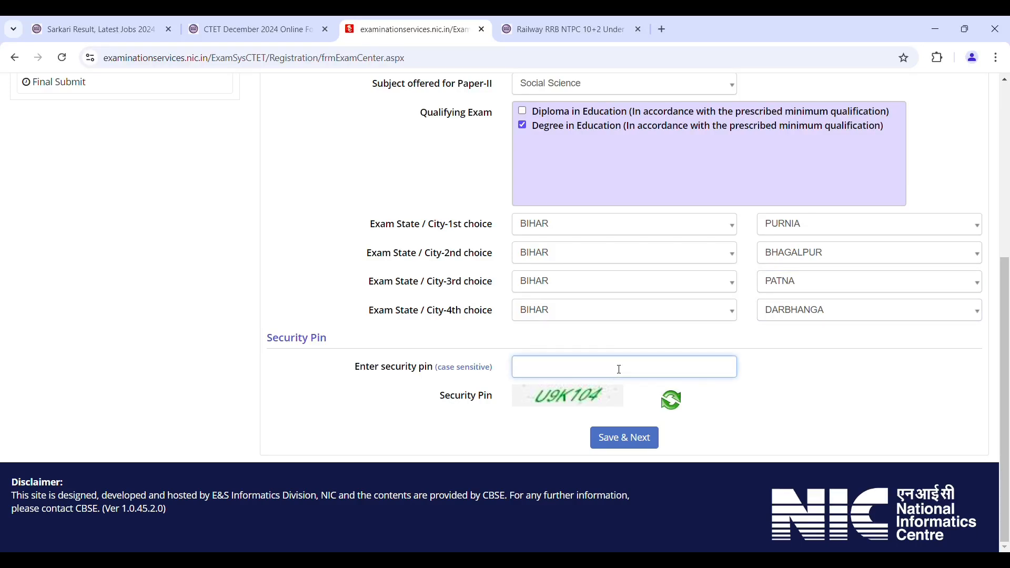
text(U9K104)
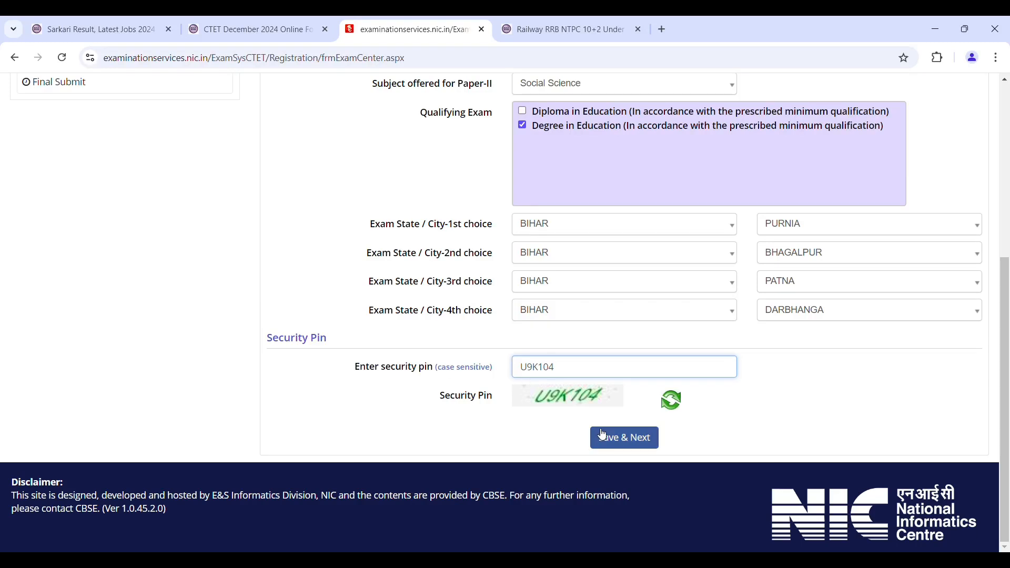
scroll(663, 387, up, 2)
scroll(664, 385, up, 3)
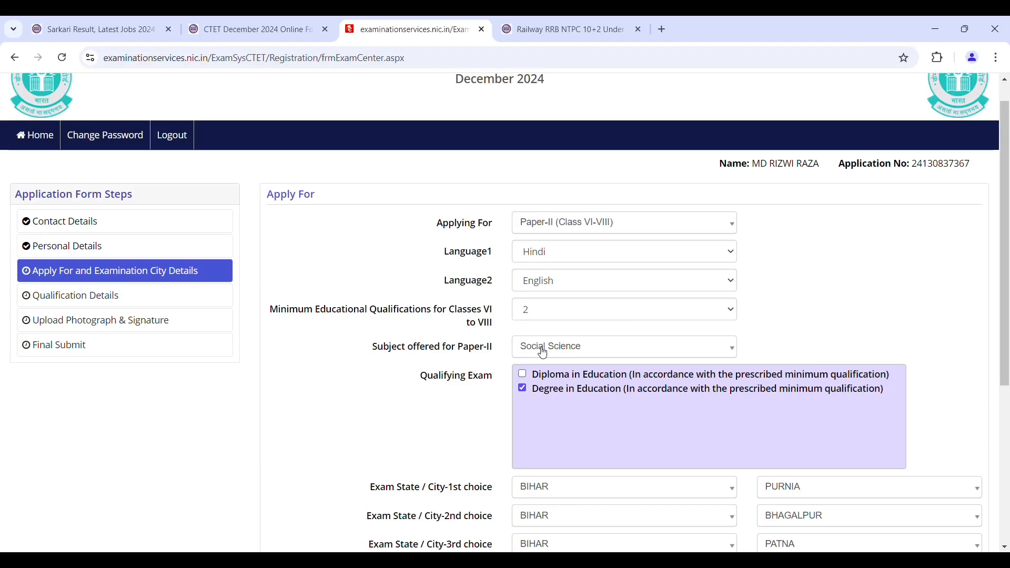
scroll(561, 376, down, 4)
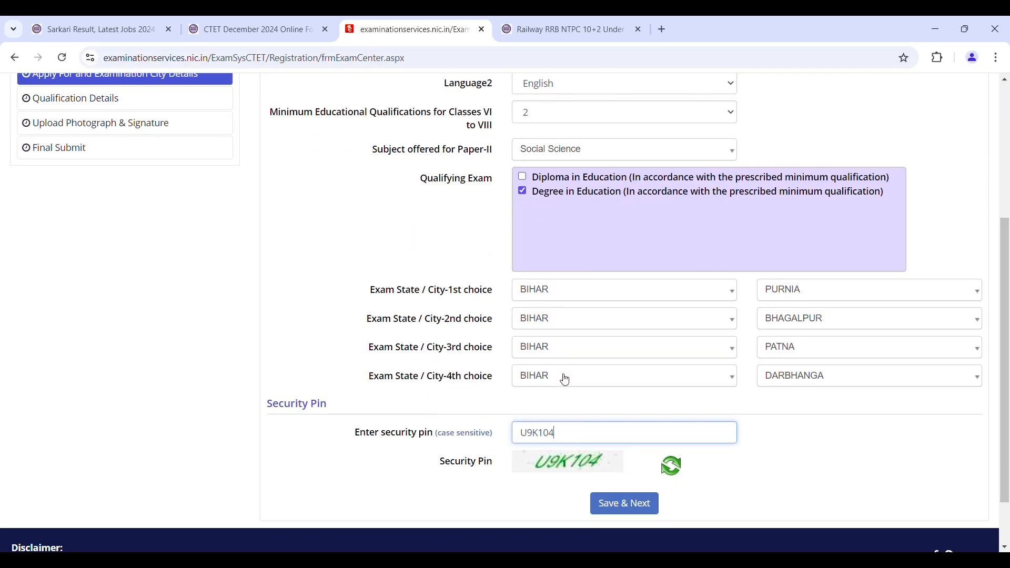
scroll(568, 377, down, 2)
Submit and confirm the exam city section, then set pass status to Appearing.
click(623, 436)
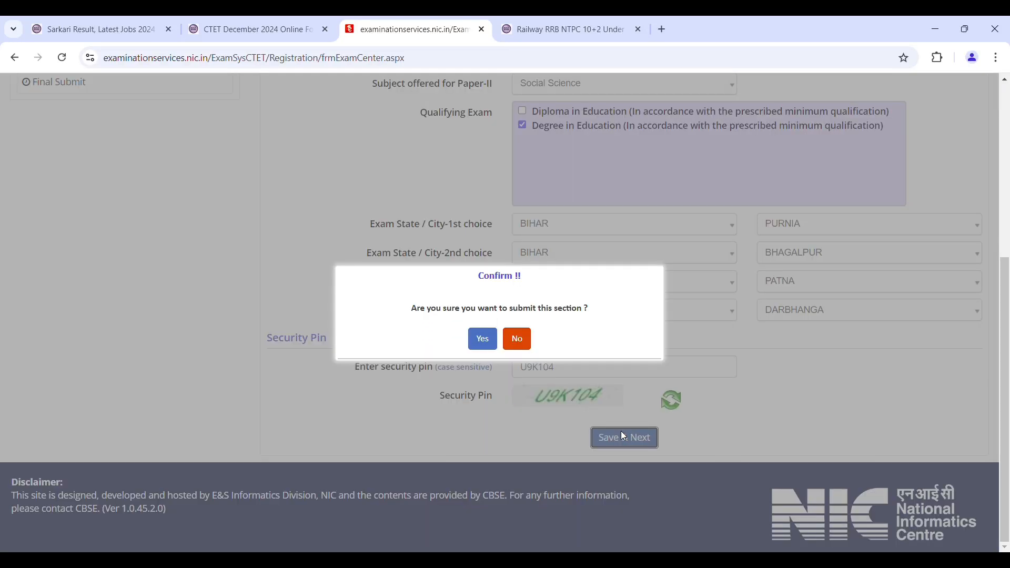
click(482, 340)
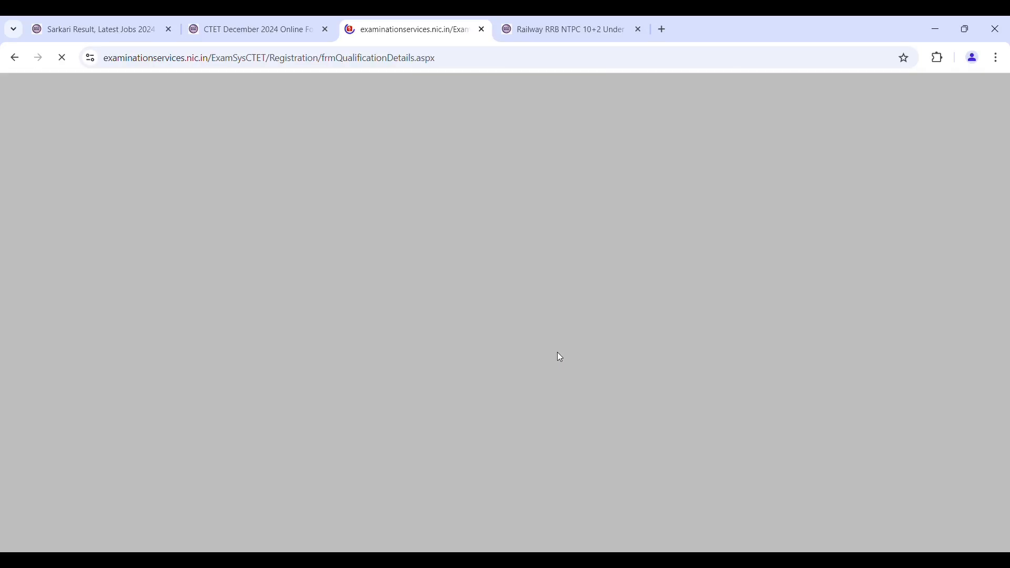
scroll(561, 352, down, 2)
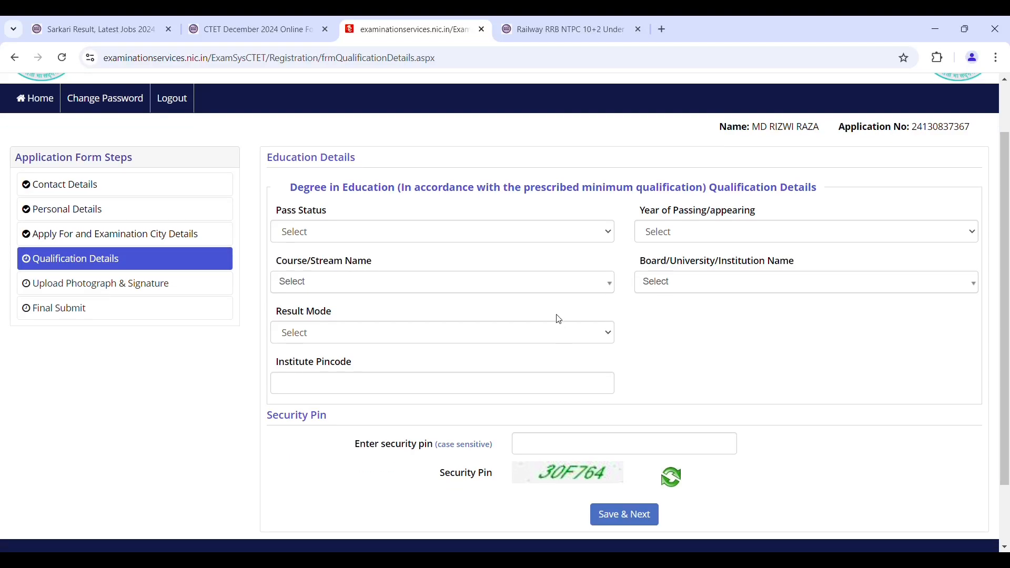
click(459, 230)
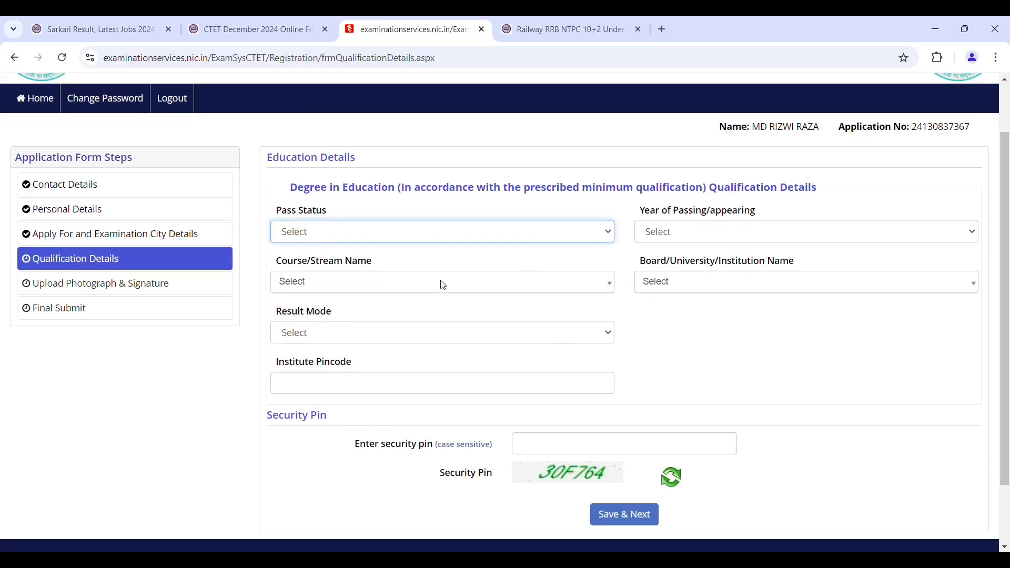
click(444, 296)
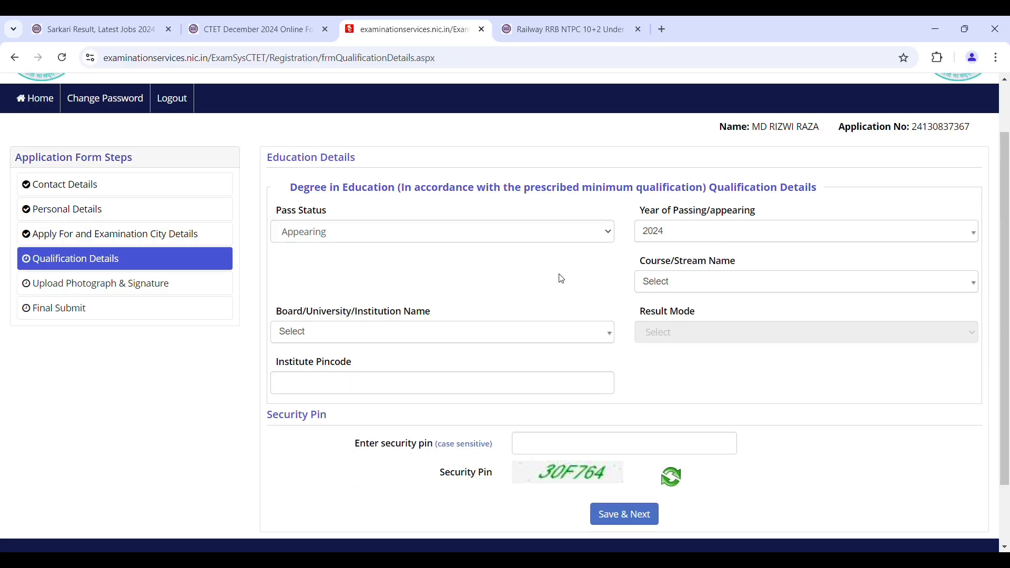
Set course to Education/Elementry Education etc and try searching the university list for 'J.S'.
click(697, 288)
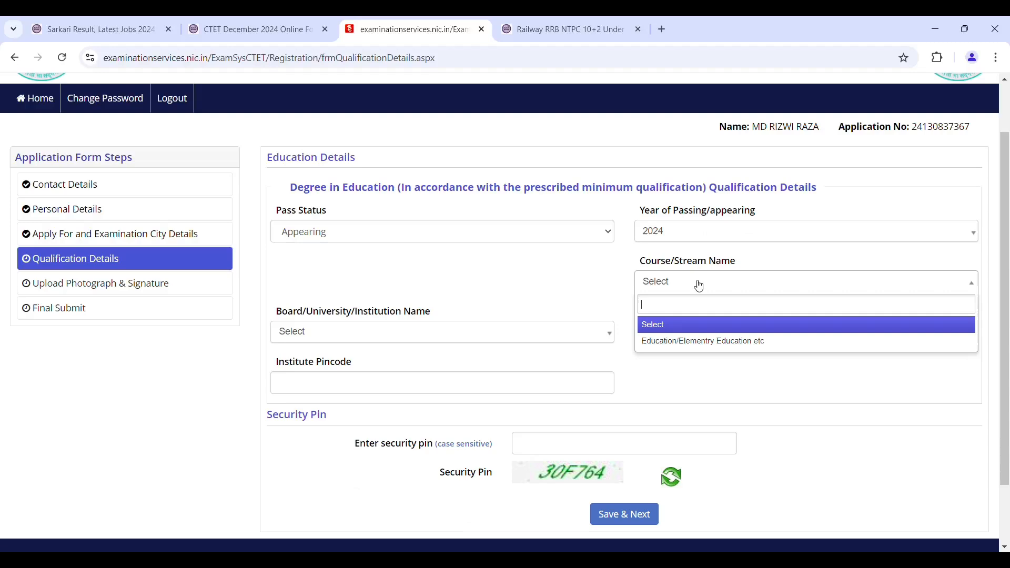
click(687, 341)
click(400, 334)
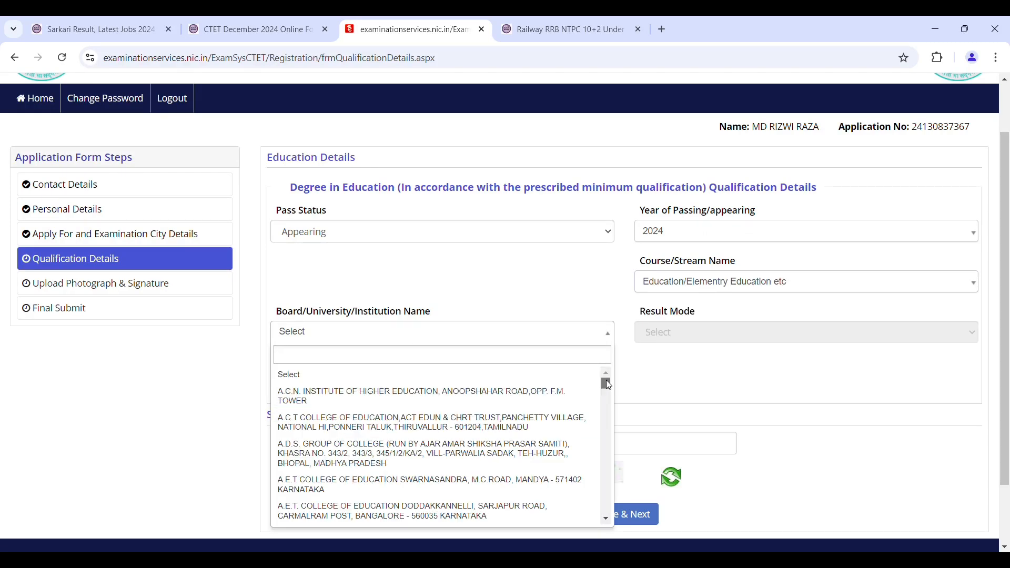
mouse_move(606, 380)
mouse_down()
mouse_move(610, 409)
mouse_move(619, 380)
mouse_up()
text(J.S)
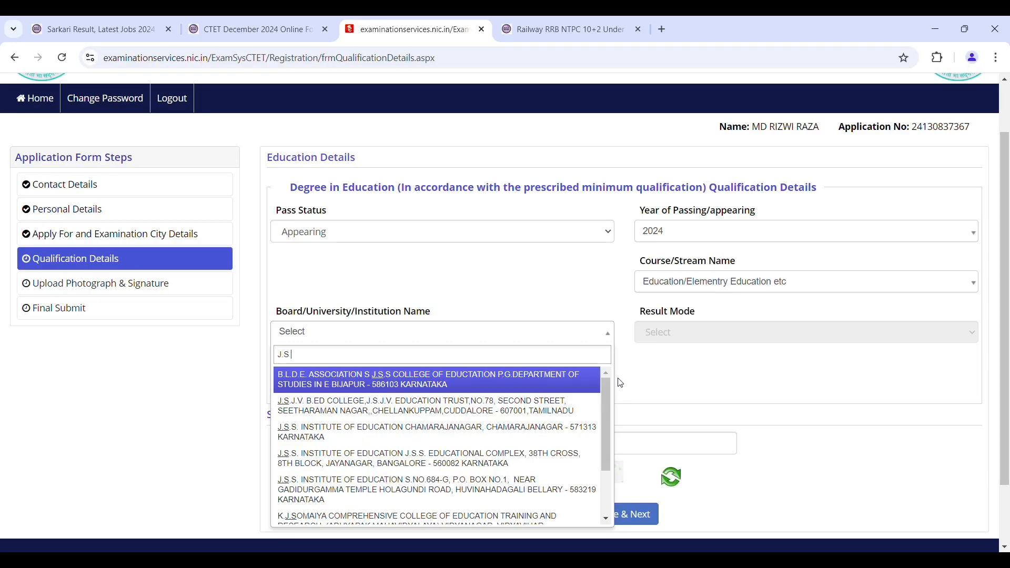
click(620, 383)
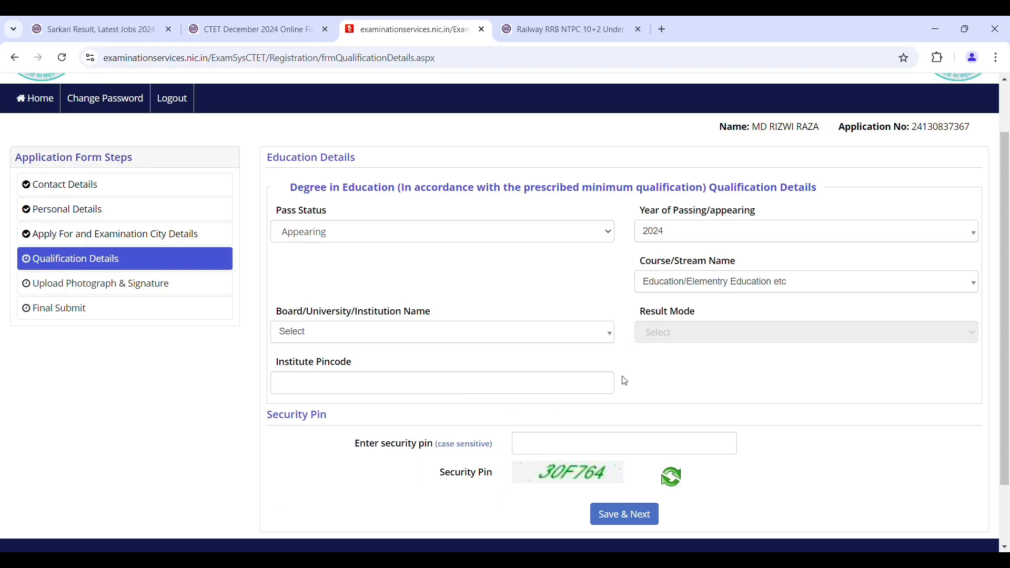
Search the board list for 'J.S UNI' and pick JAMMU & KASHMIR BOARD OF SCHOOL EDUCATION.
click(542, 336)
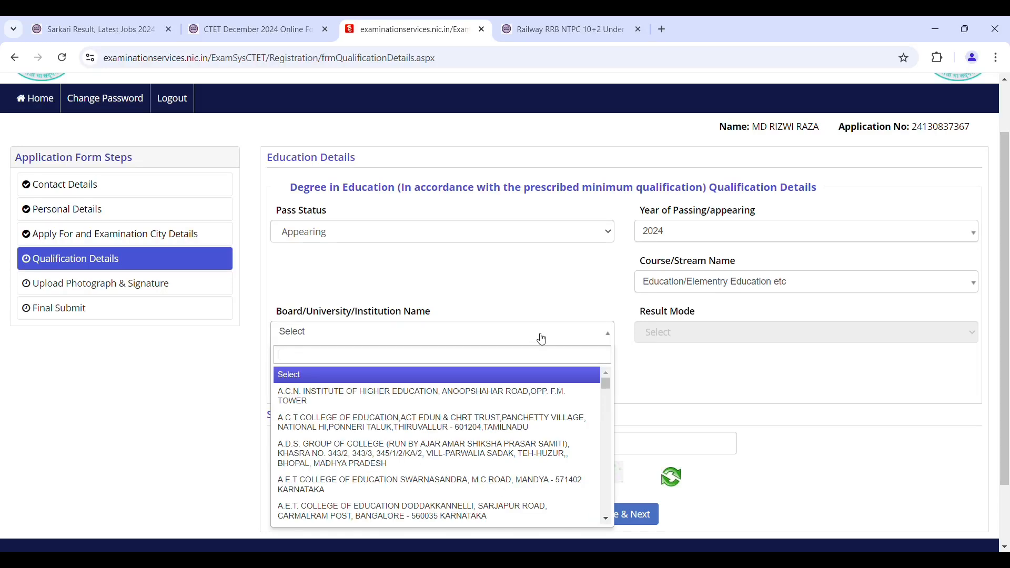
text(JS UN)
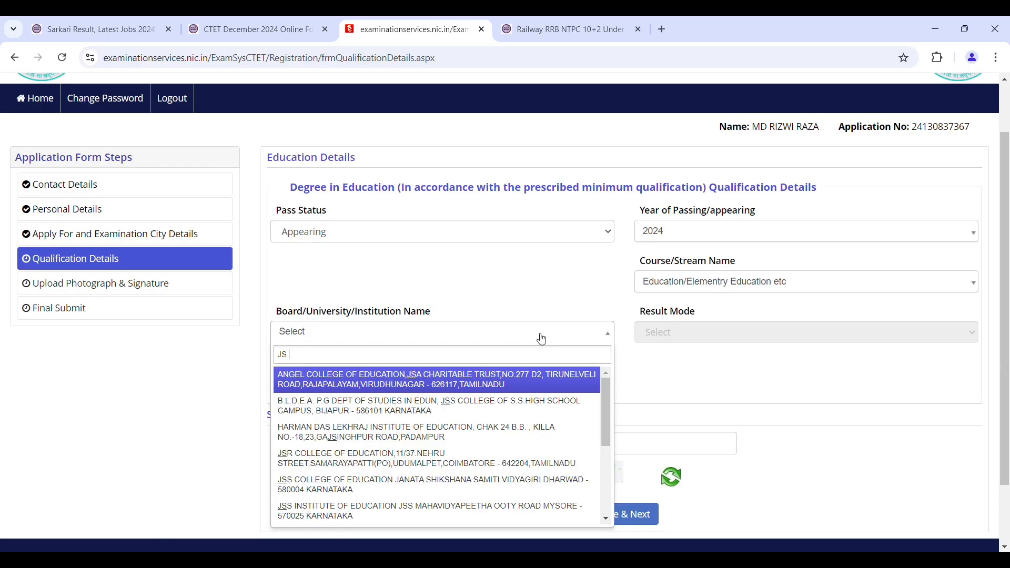
key(BackSpace)
key(BackSpace)
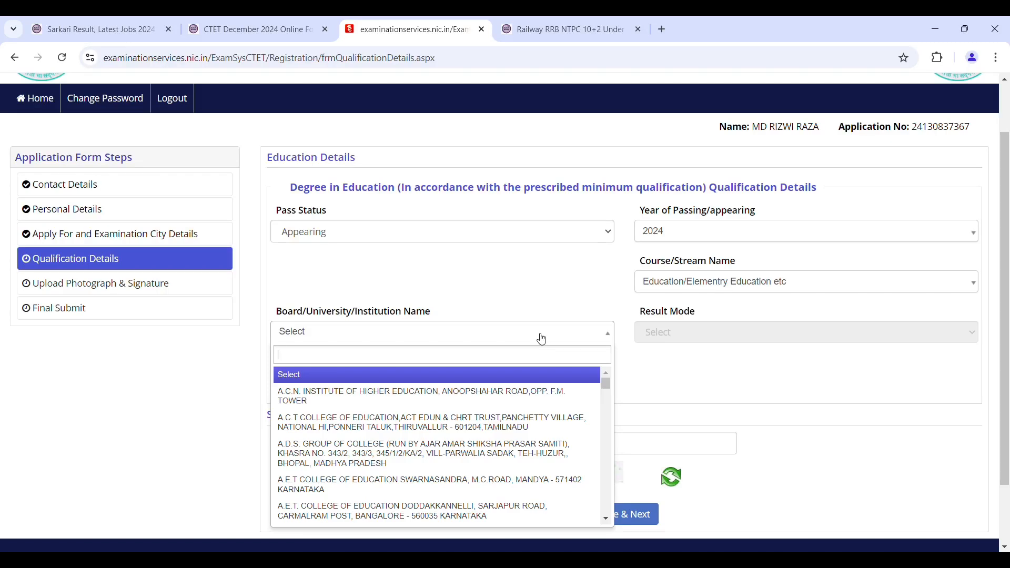
text(J.)
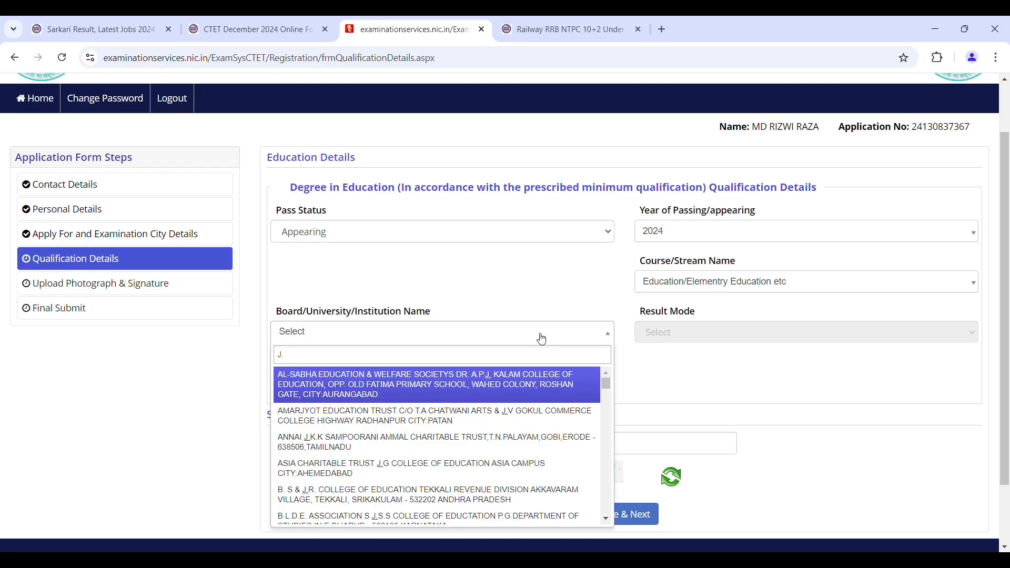
text(S U)
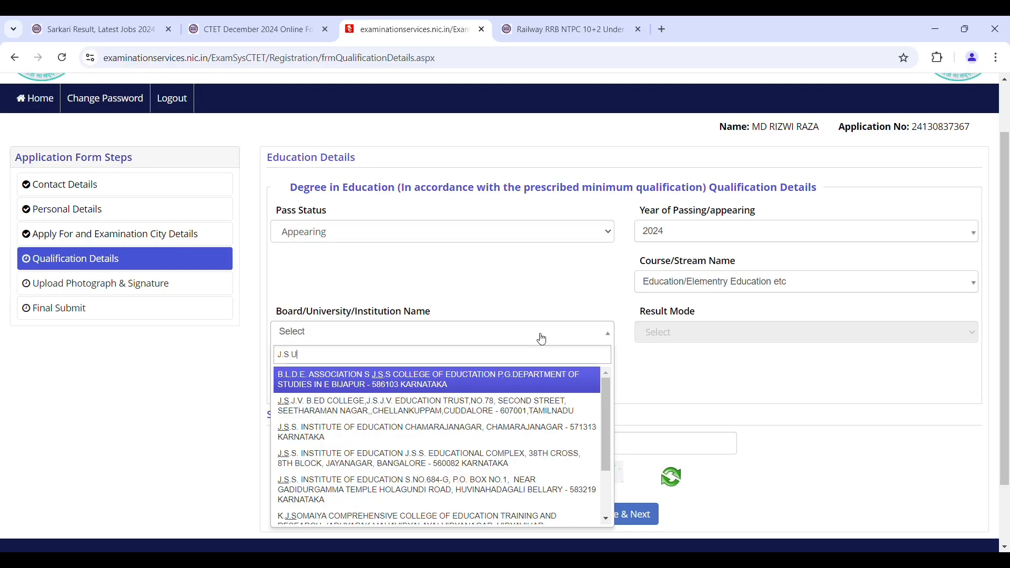
text(NI)
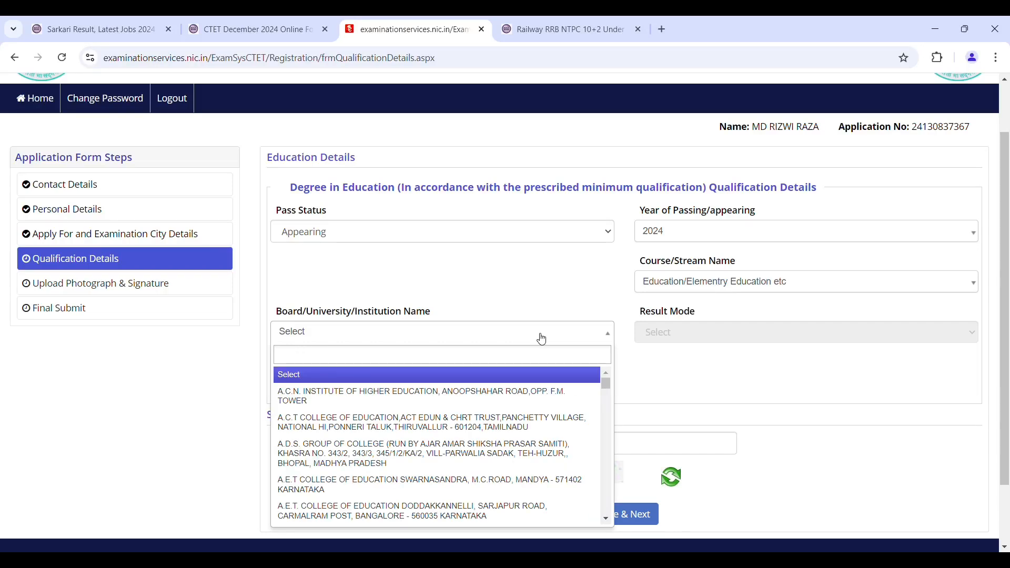
drag(606, 382, 605, 507)
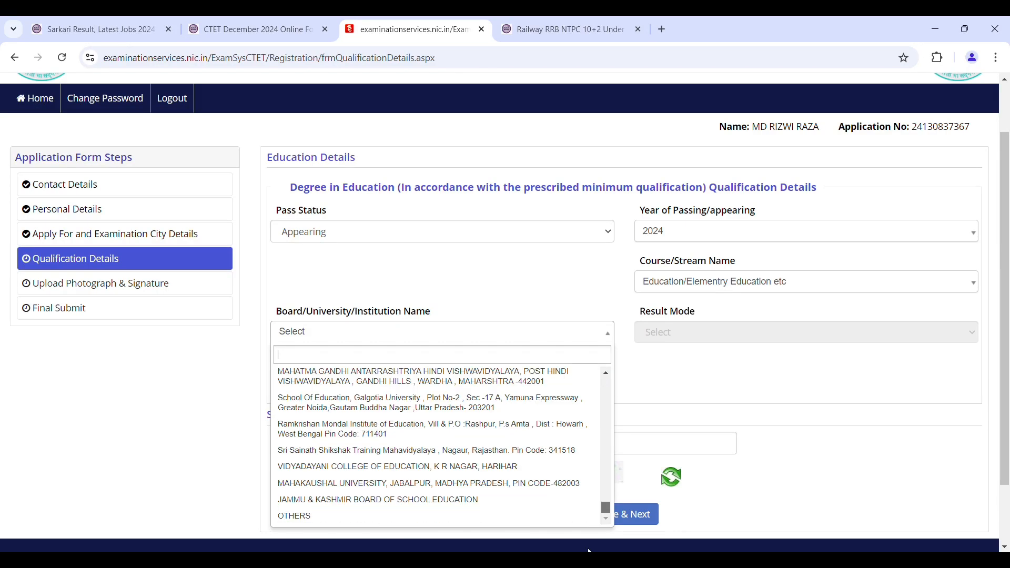
click(317, 499)
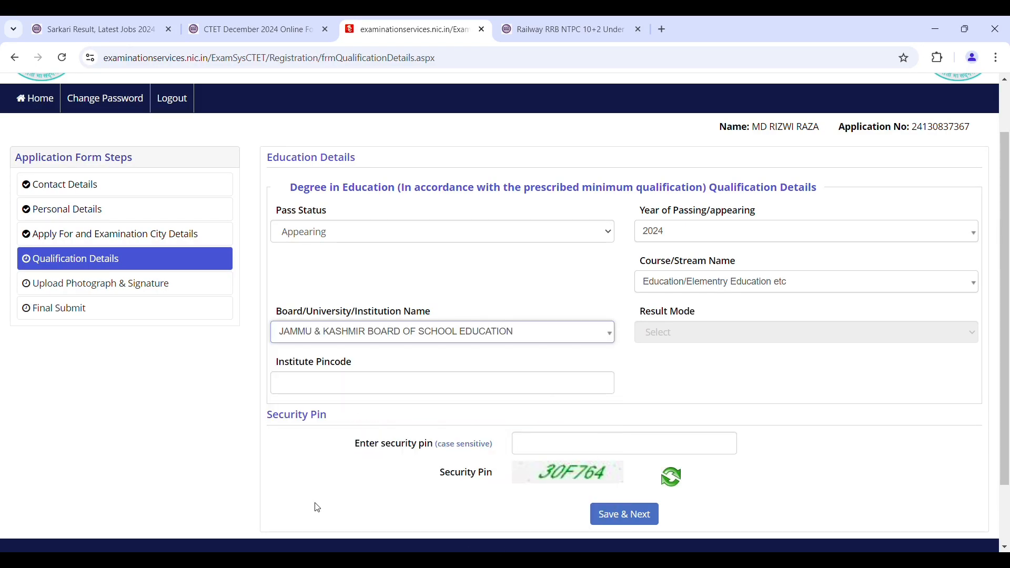
Change the board/university choice to OTHERS at the bottom of the list.
click(579, 333)
drag(606, 383, 603, 518)
scroll(602, 518, down, 2)
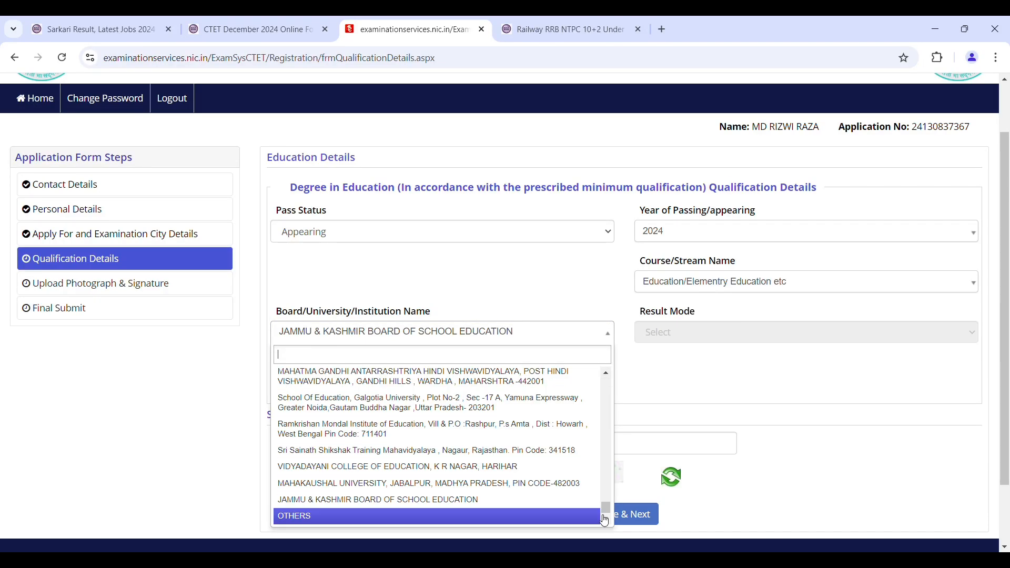
click(418, 518)
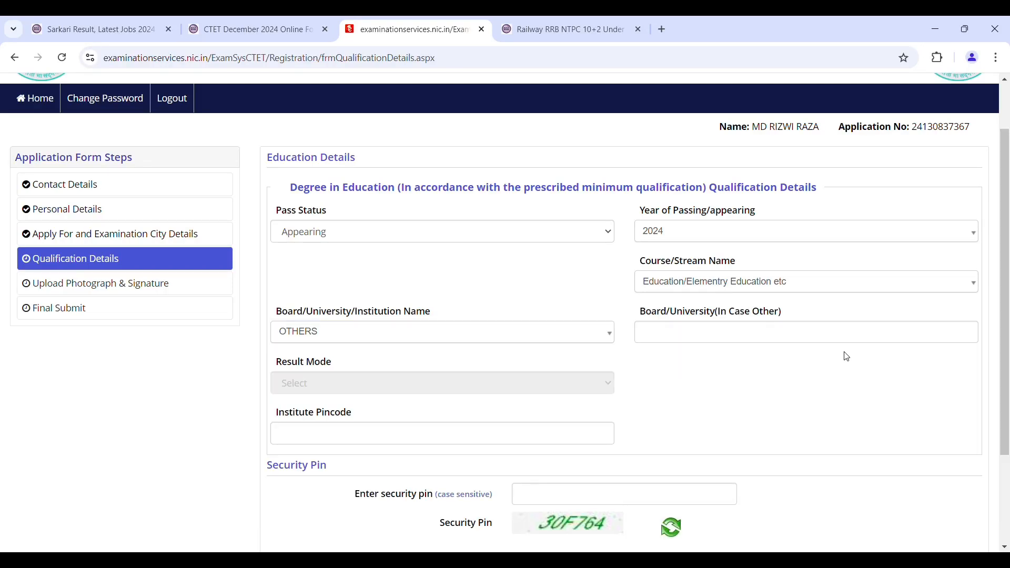
Enter 'J.S UNIVERSITY SHIKOJHABAD' as the other university and 283135 as institute pincode.
click(827, 338)
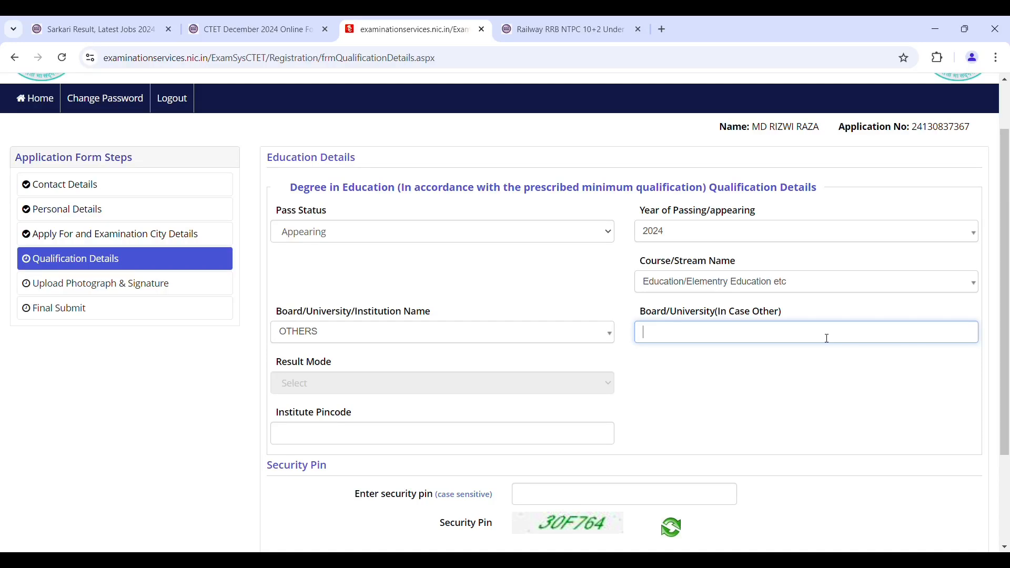
text(J.S UNIVERSITY SHIKOJ)
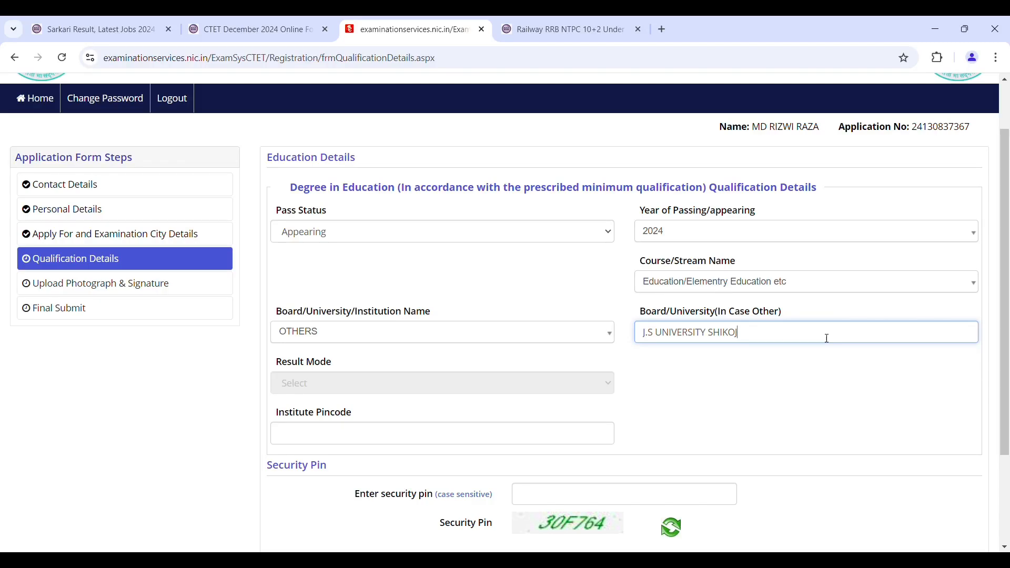
text(HABAD)
click(372, 439)
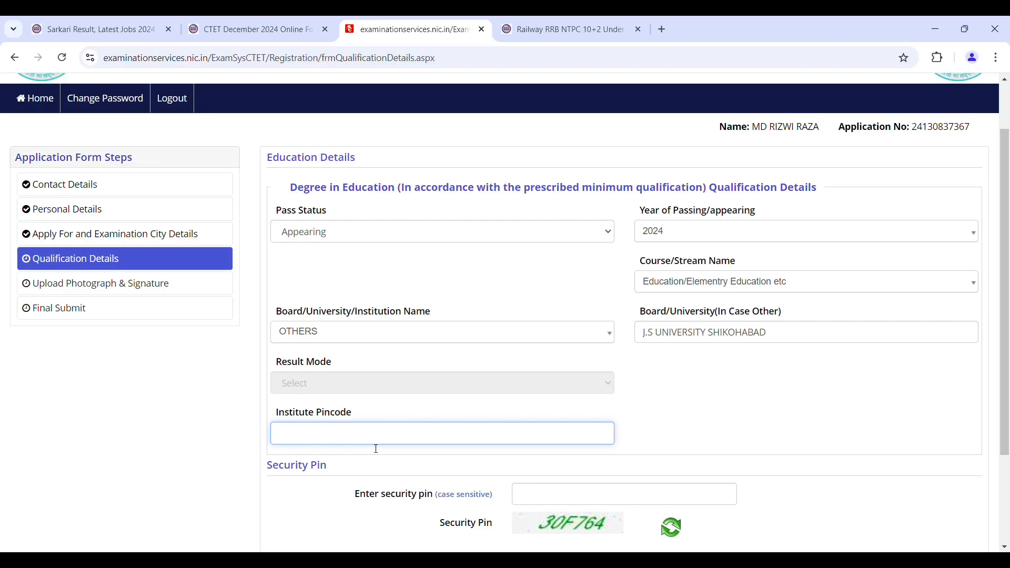
text(283135)
Type the captcha security pin, fixing a typo, and save the qualification details.
scroll(634, 378, down, 3)
click(624, 367)
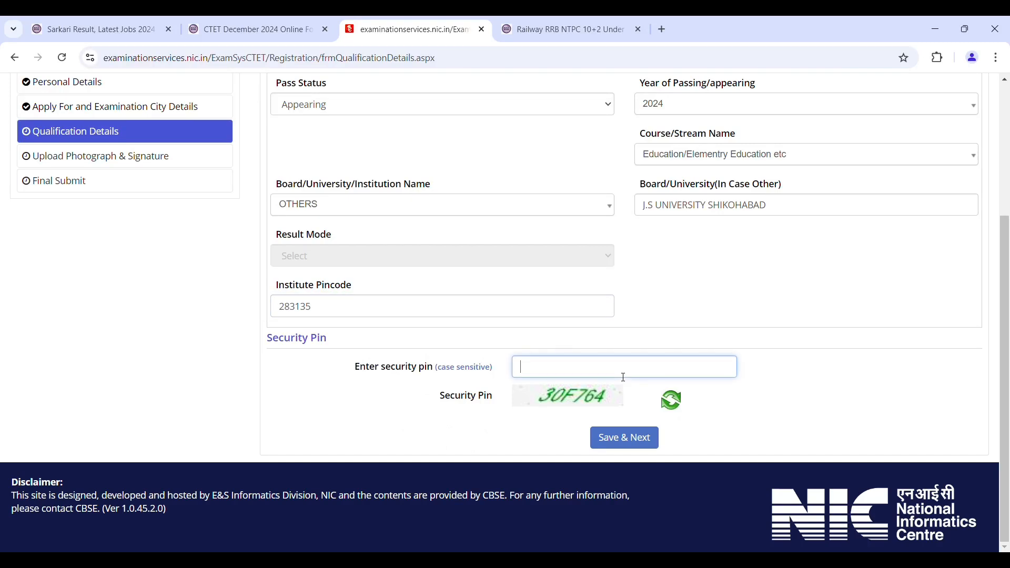
text(30F764)
click(621, 440)
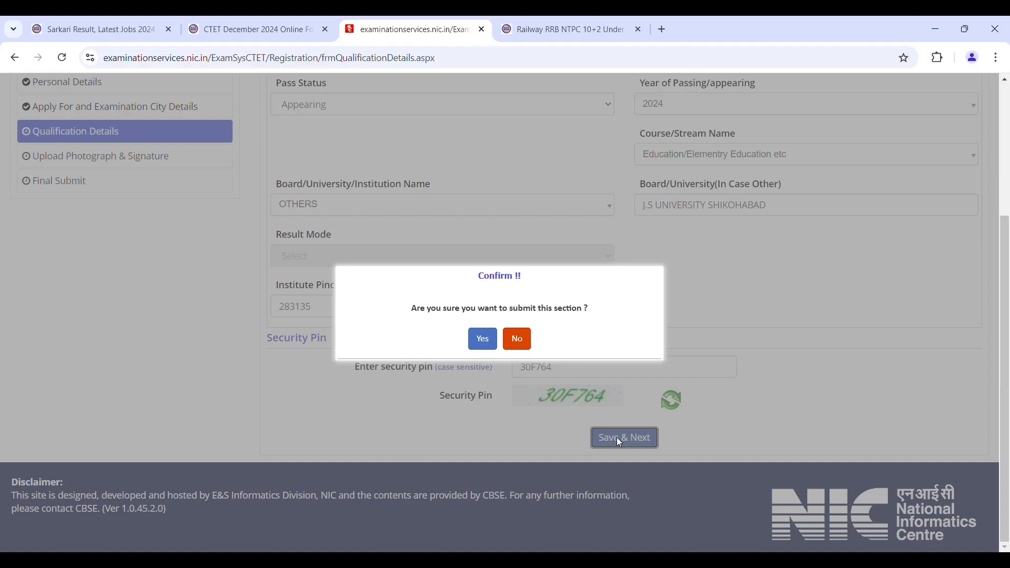
Confirm submission of the Qualification Details section with Yes.
click(482, 339)
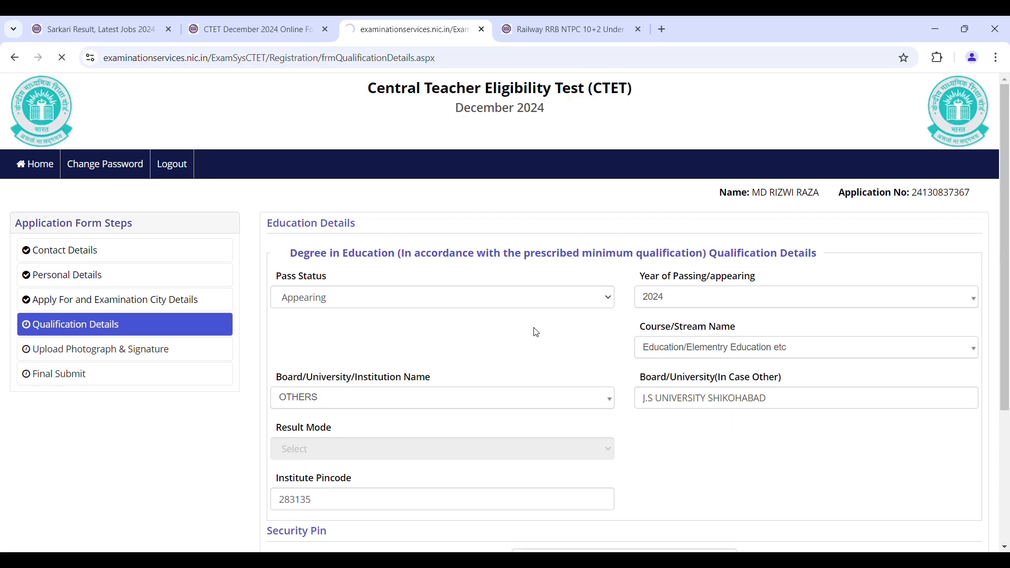